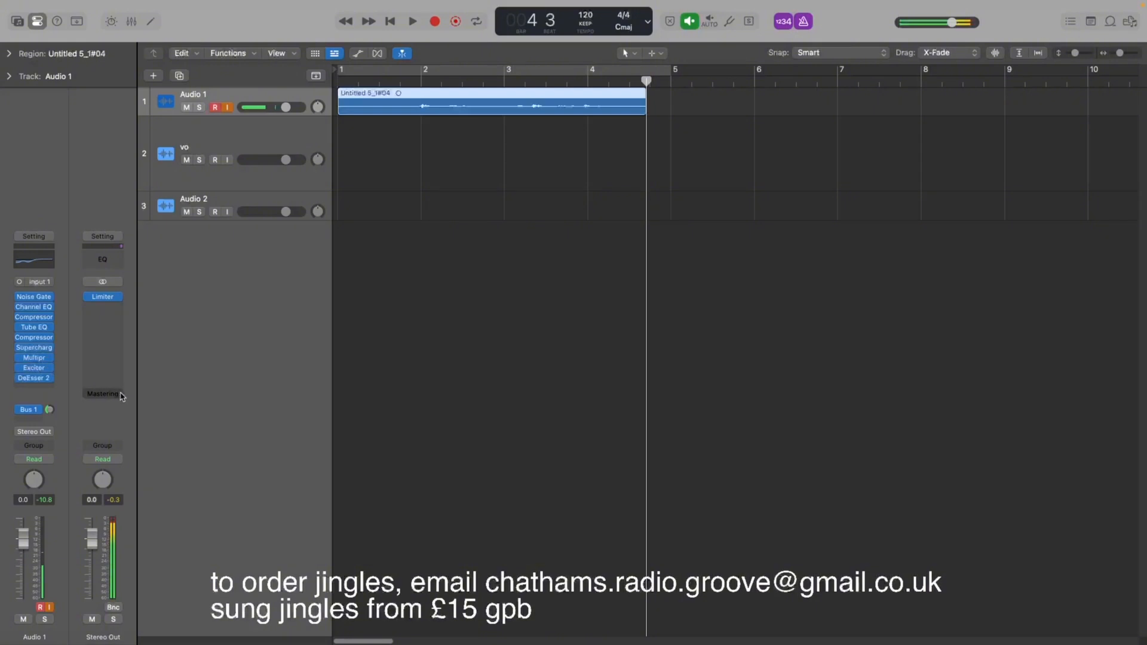
# Inspect the Audio 1 send to Bus 1 and the Aux 1 channel with its compressor.
pyautogui.click(31, 410)
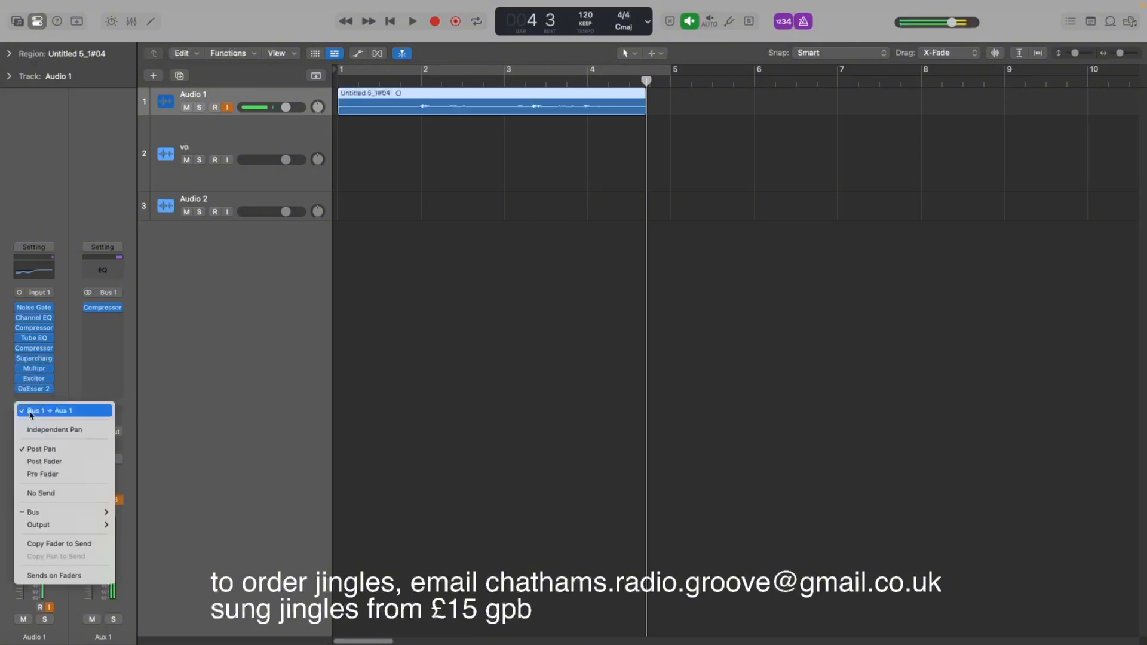
pyautogui.click(33, 412)
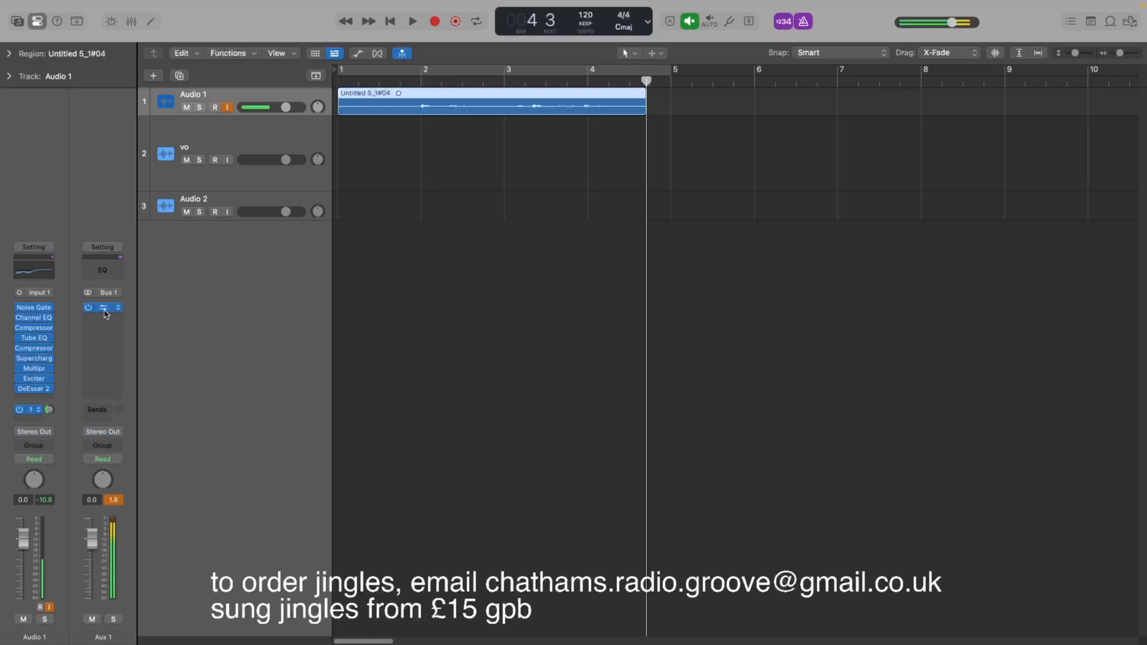
pyautogui.click(105, 313)
pyautogui.click(119, 326)
# Bounce the Audio 1 region in place to a new track named vo.
pyautogui.hotkey('ctrl', 'b')
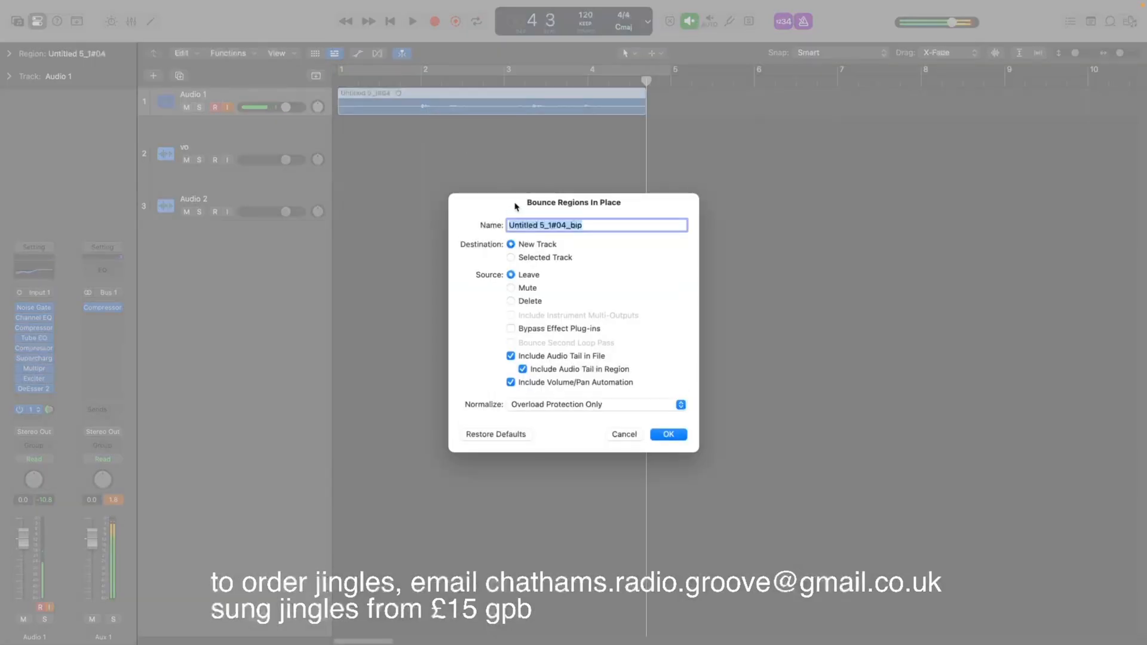
pyautogui.write('vo')
pyautogui.press('Return')
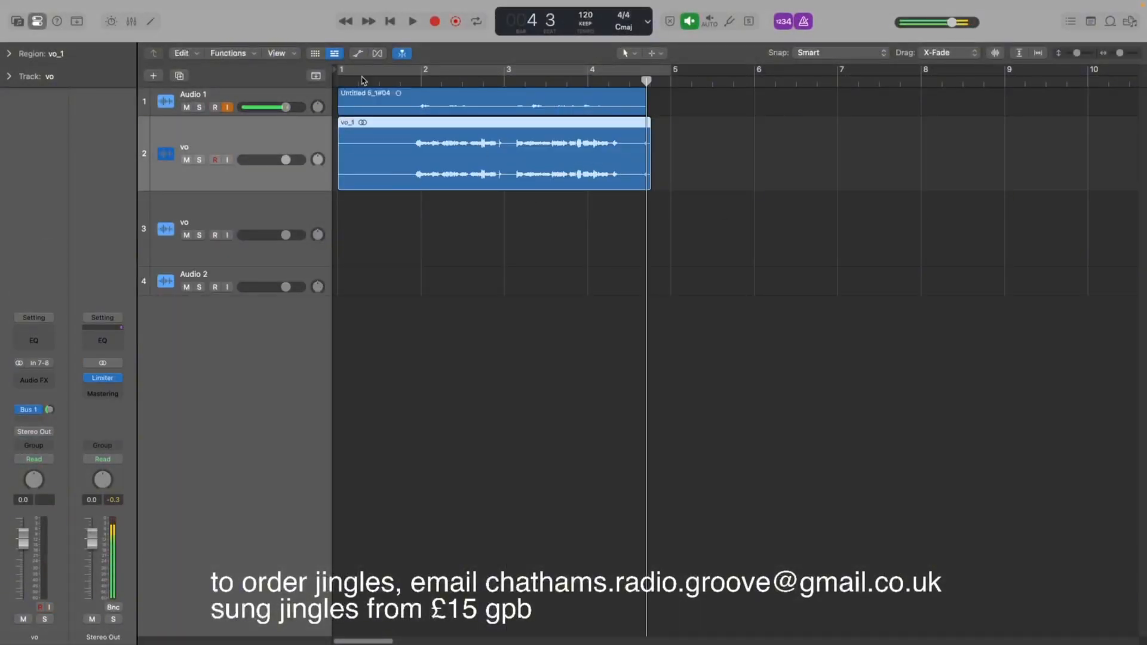
# Delete the original Audio 1 region together with its recorded audio file from disk.
pyautogui.click(450, 111)
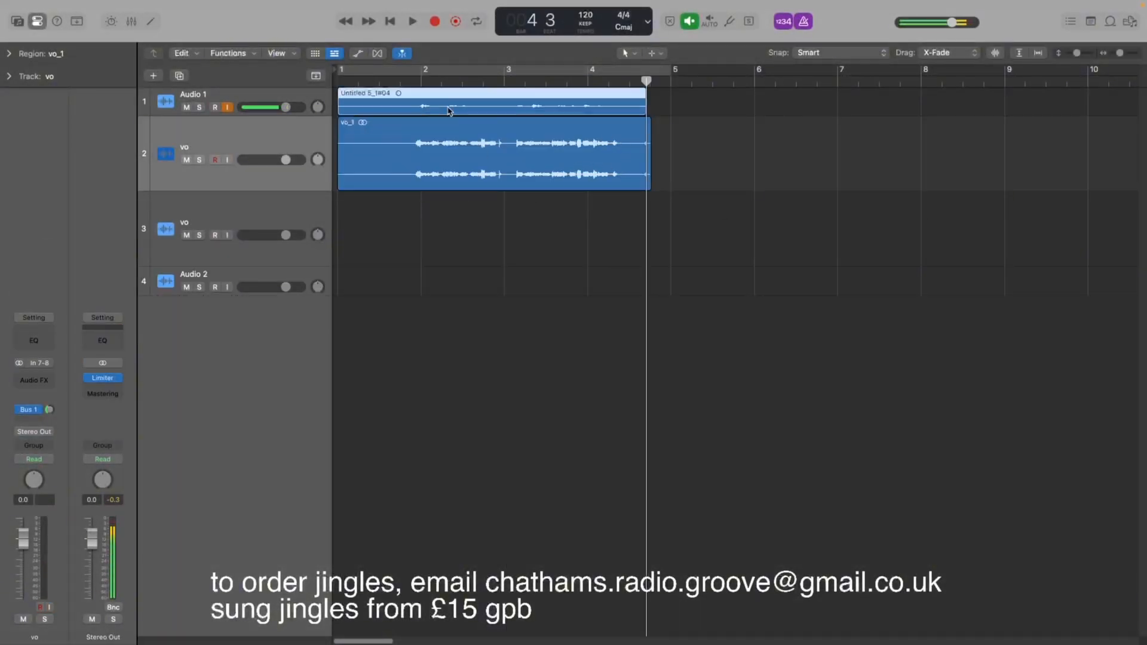
pyautogui.press('Delete')
pyautogui.press('Return')
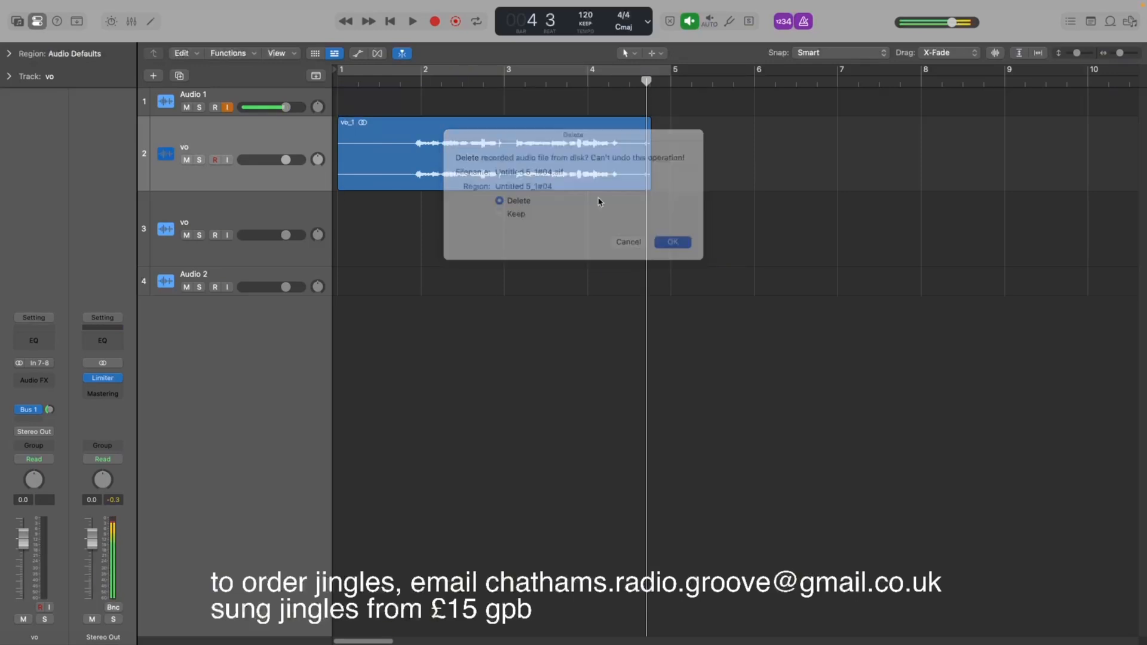
# Move the vo_1 region later so it starts around bar 2.
pyautogui.click(341, 181)
pyautogui.moveTo(342, 181); pyautogui.dragTo(416, 183)
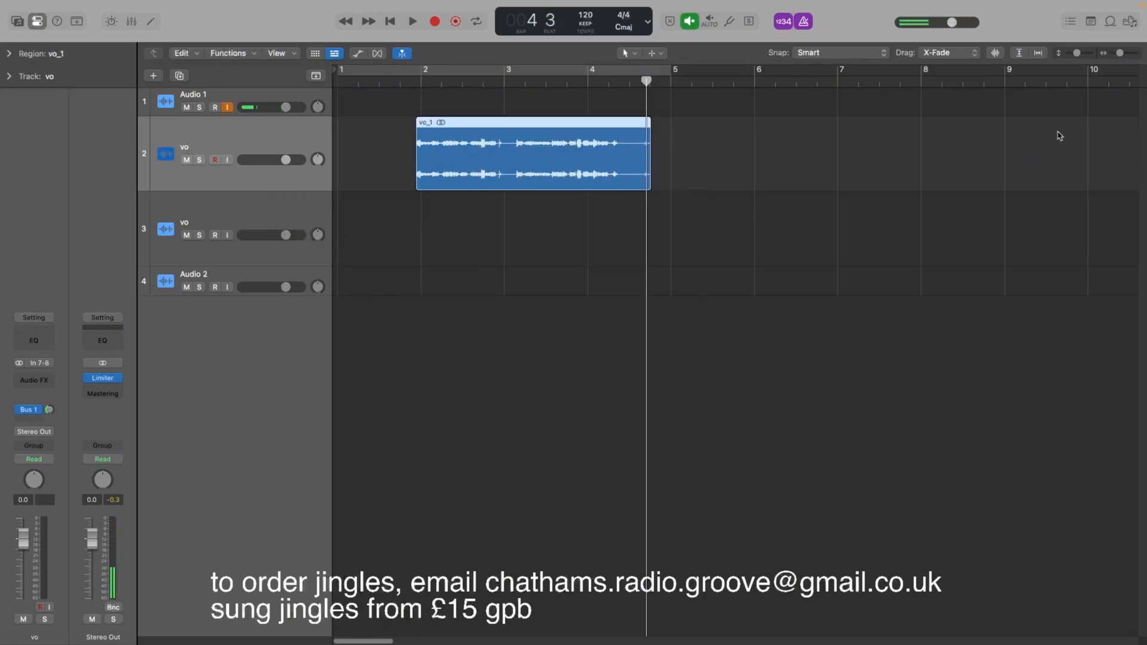
# Align the start of the vo_1 region precisely with bar 2.
pyautogui.moveTo(1119, 53); pyautogui.dragTo(1124, 53)
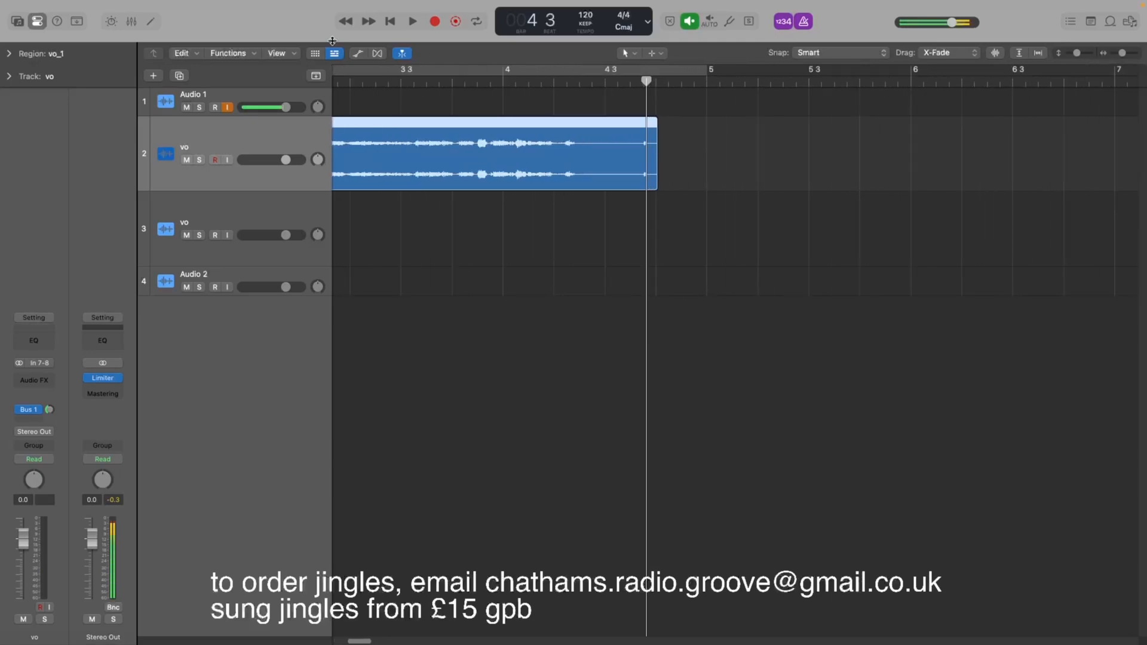
pyautogui.click(347, 23)
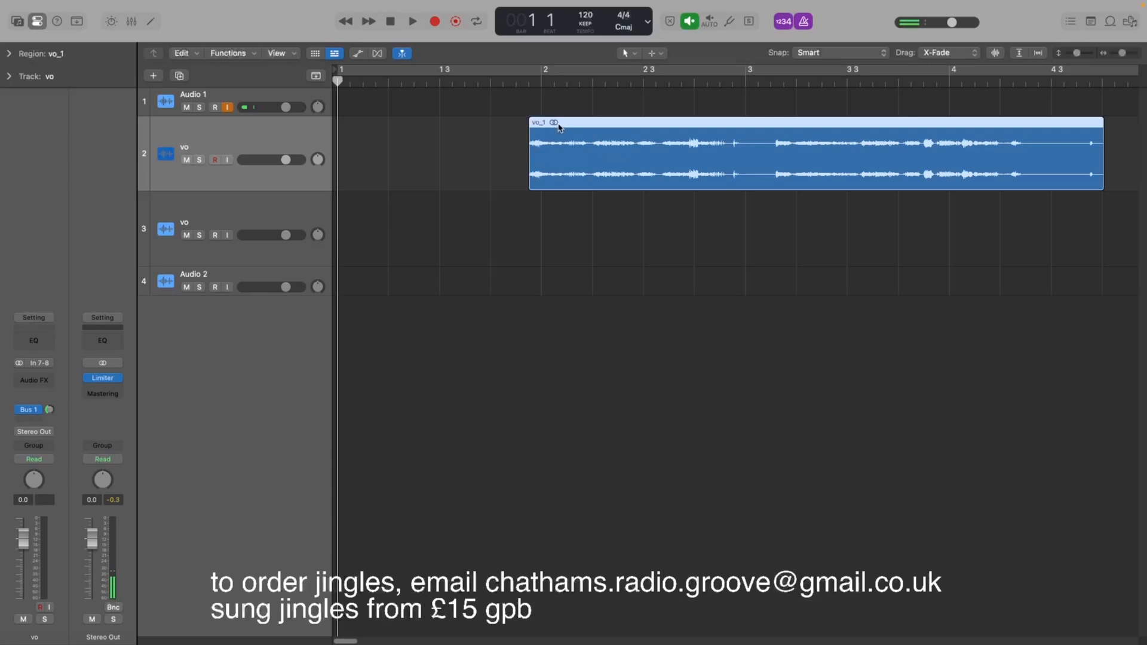
pyautogui.moveTo(559, 126); pyautogui.dragTo(571, 126)
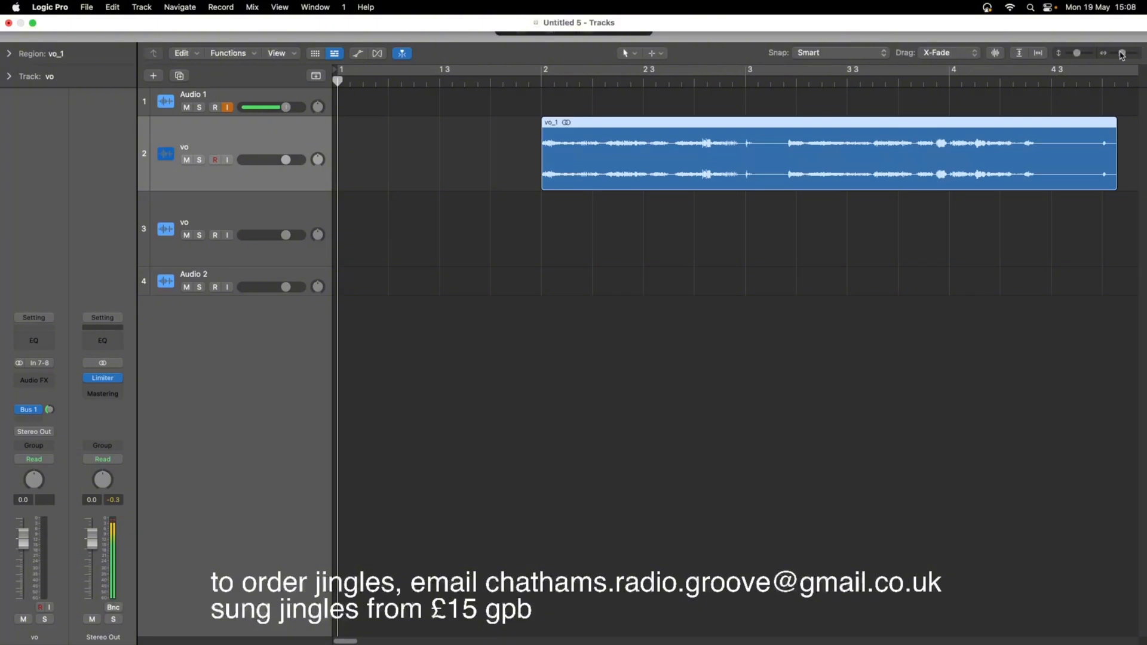
pyautogui.moveTo(1121, 57); pyautogui.dragTo(1125, 60)
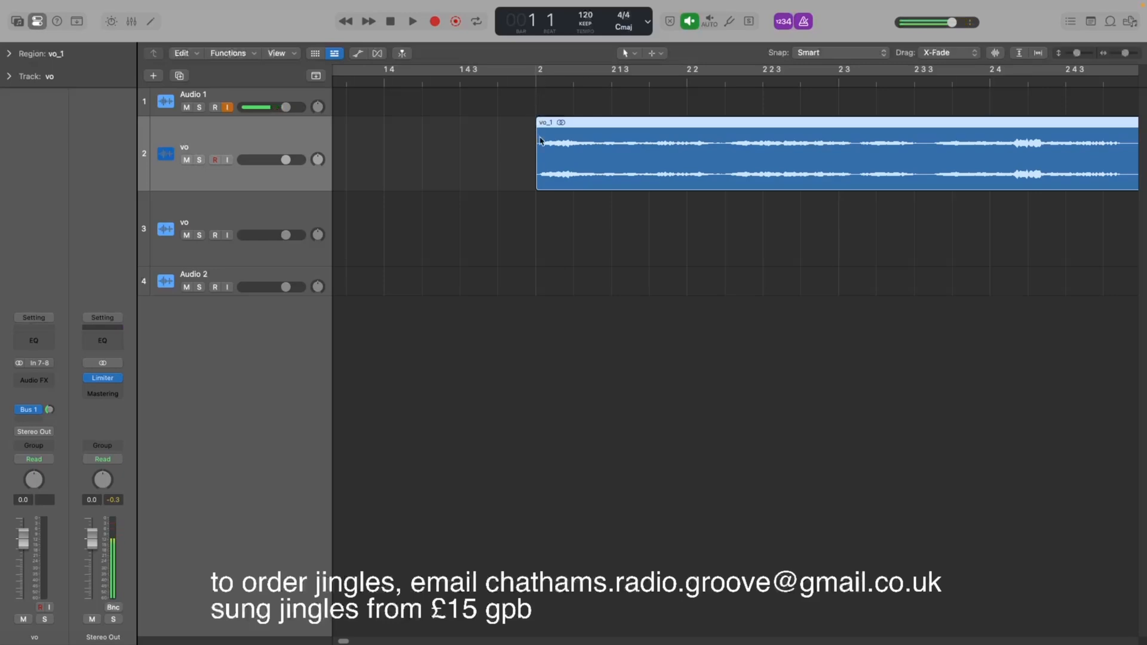
pyautogui.moveTo(535, 169); pyautogui.dragTo(543, 165)
pyautogui.press('Return')
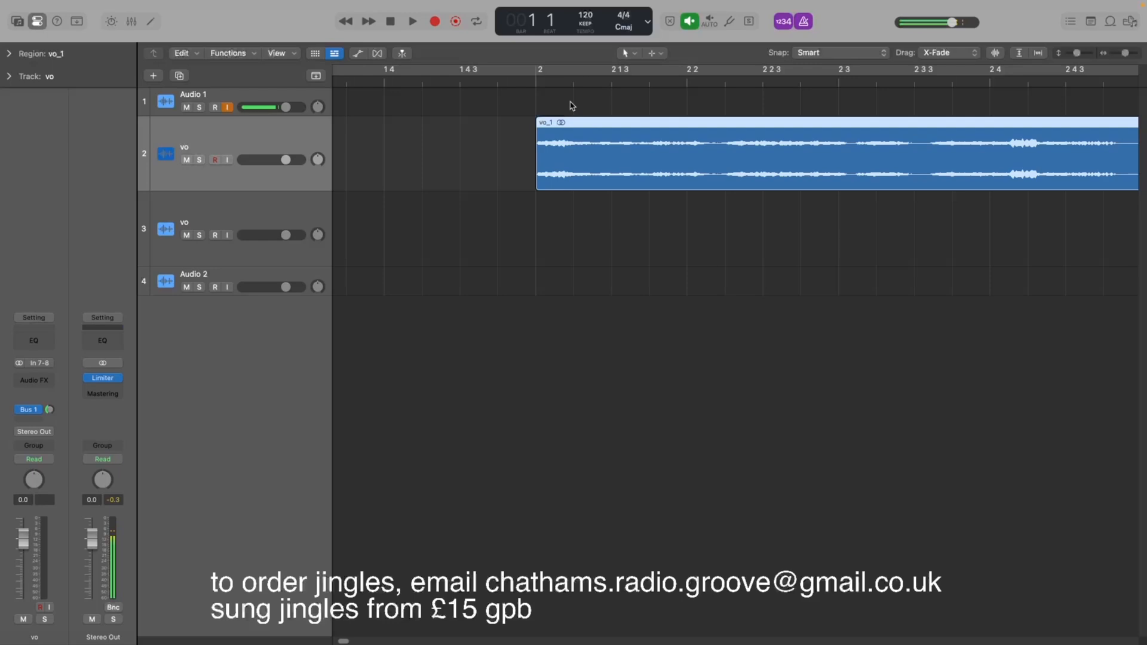
# Split the vo_1 region at the playhead just after bar 2.
pyautogui.doubleClick(519, 84)
pyautogui.press('space')
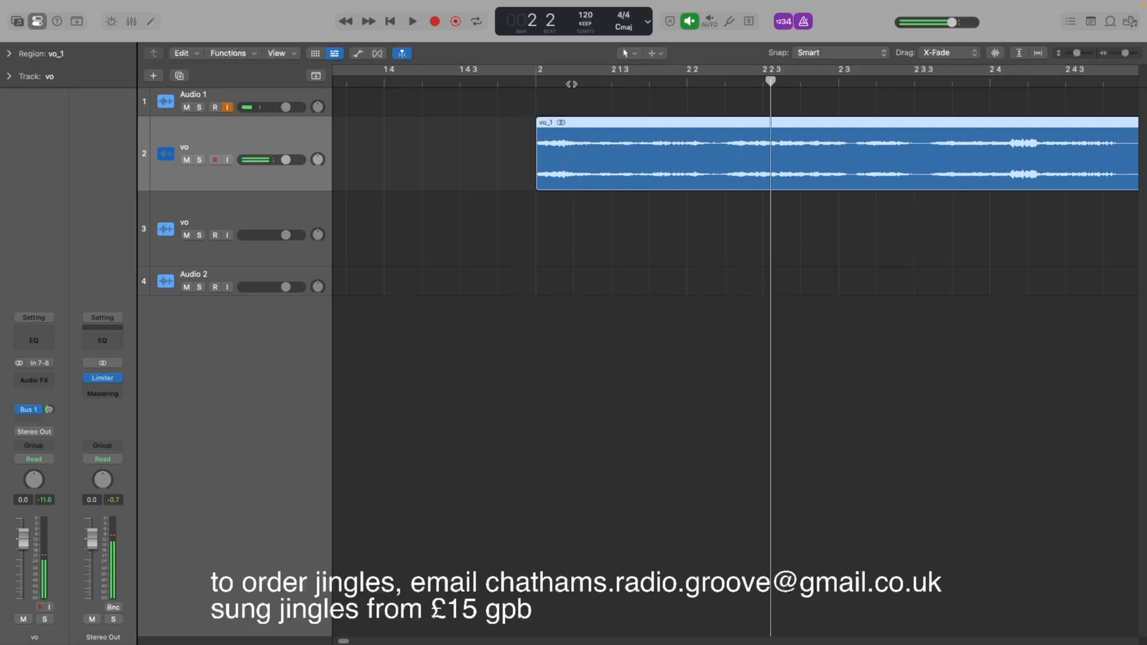
pyautogui.click(572, 84)
pyautogui.rightClick(566, 159)
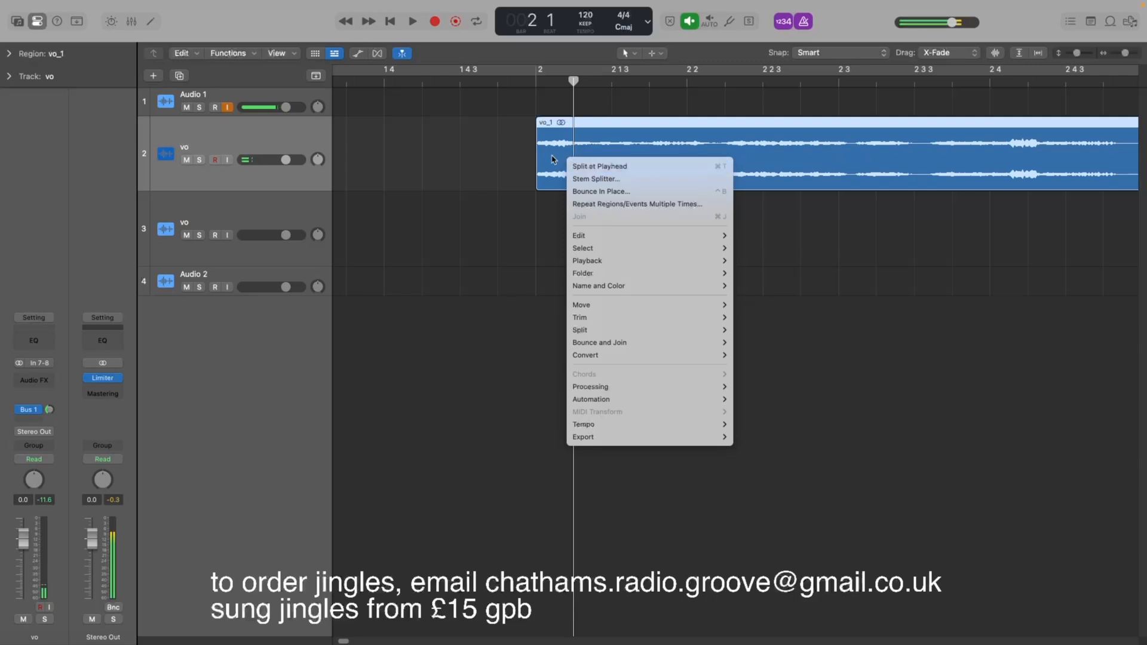
pyautogui.click(568, 149)
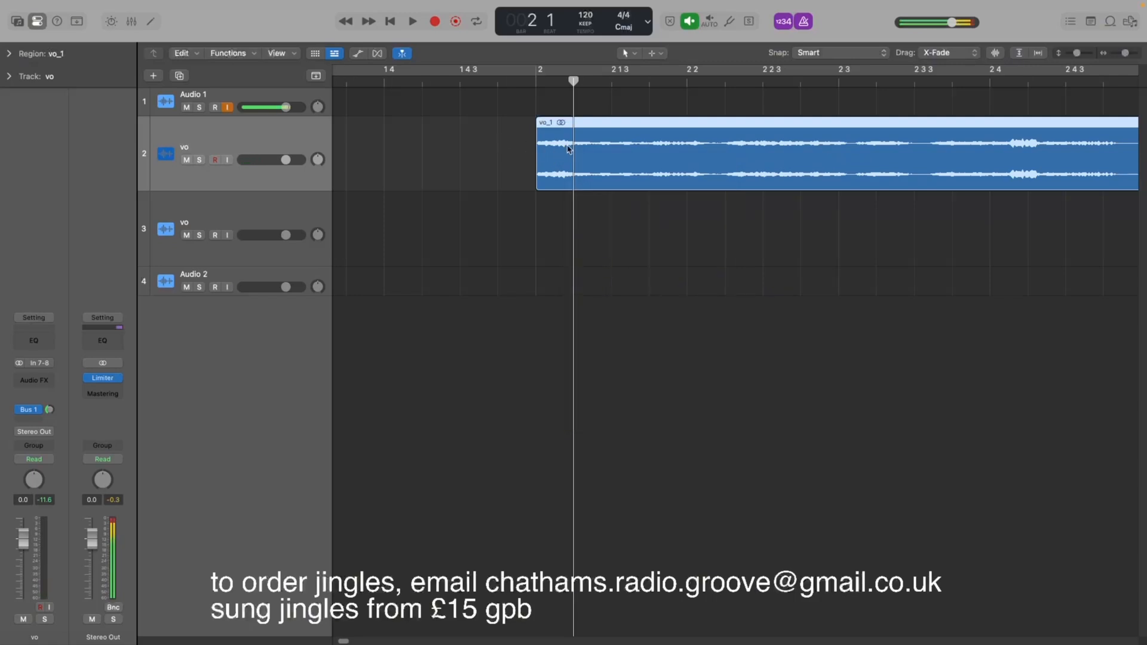
pyautogui.rightClick(569, 149)
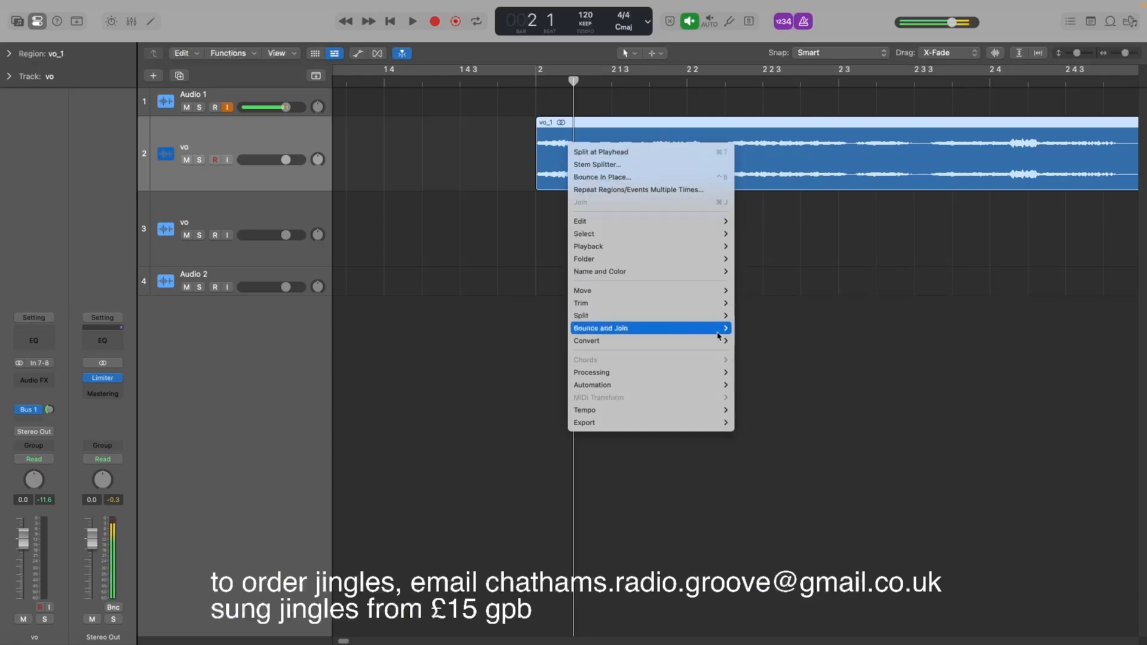
pyautogui.moveTo(720, 316)
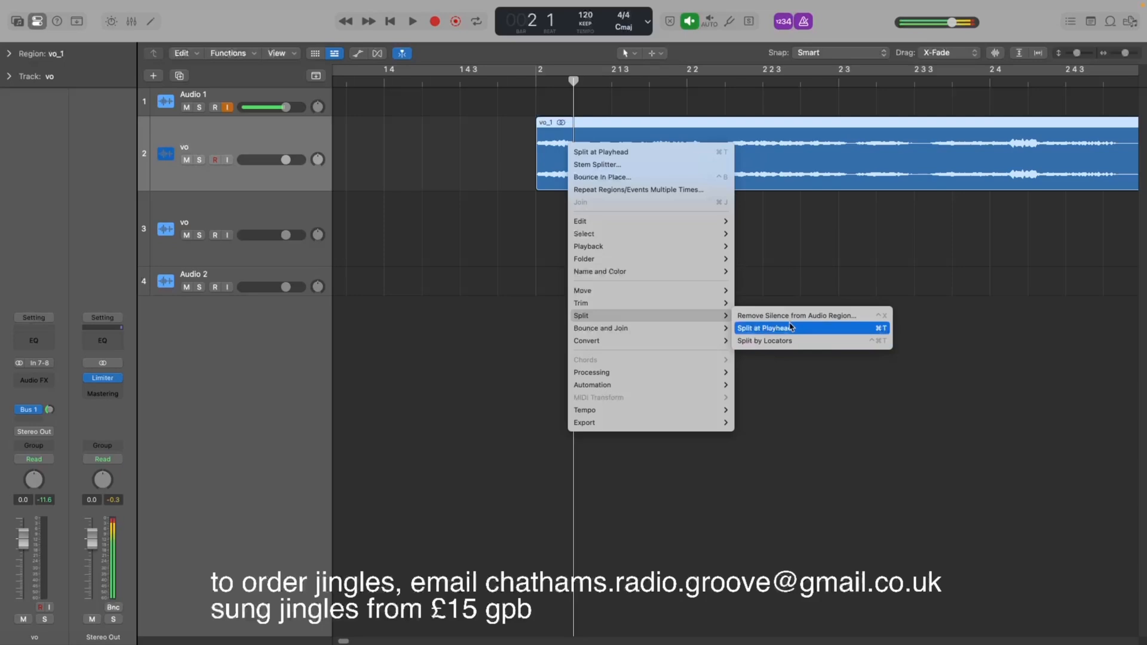
pyautogui.click(510, 122)
pyautogui.rightClick(568, 132)
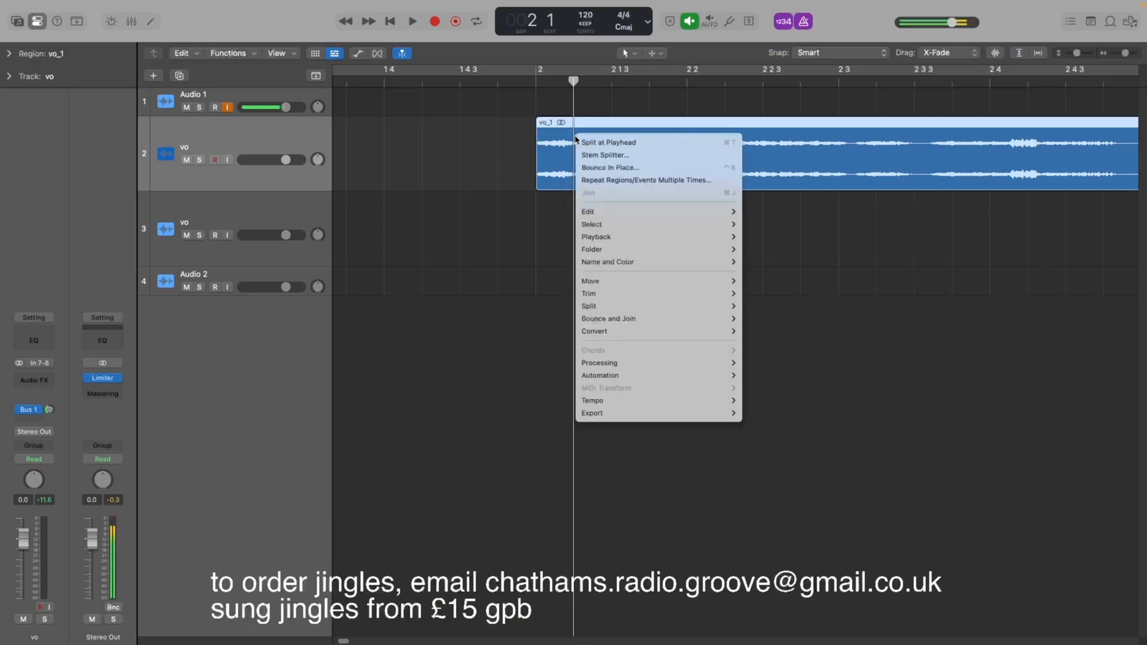
pyautogui.click(584, 142)
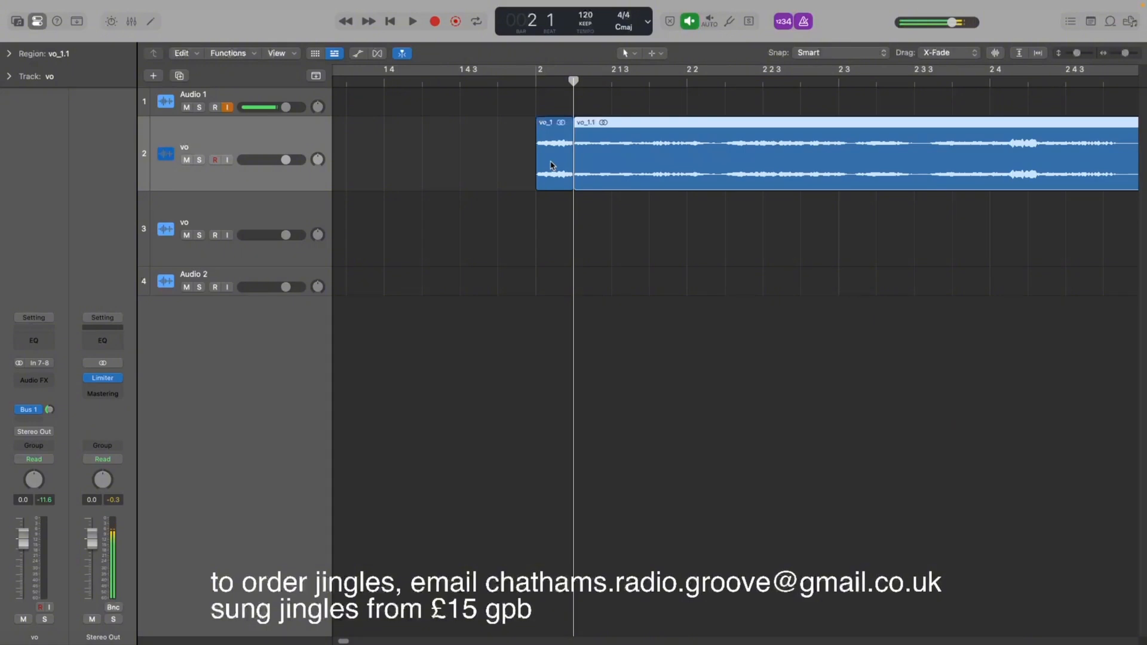
# Copy the short first slice to about beat 1 4 3 and preview it.
pyautogui.moveTo(551, 165); pyautogui.dragTo(476, 168)
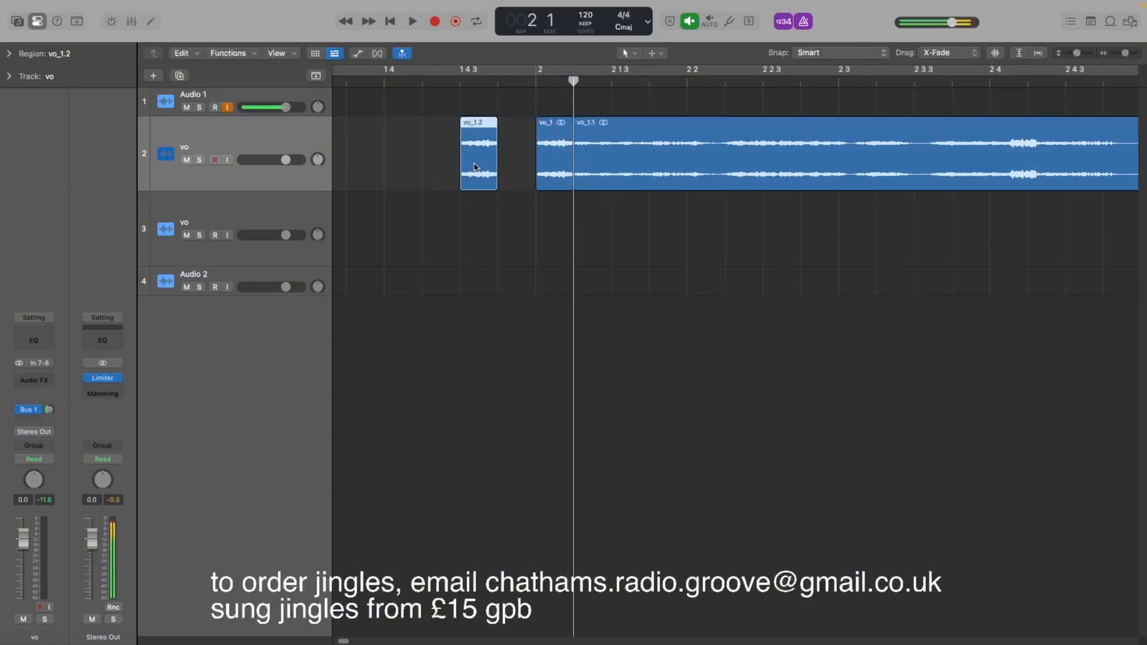
pyautogui.click(439, 82)
pyautogui.press('space')
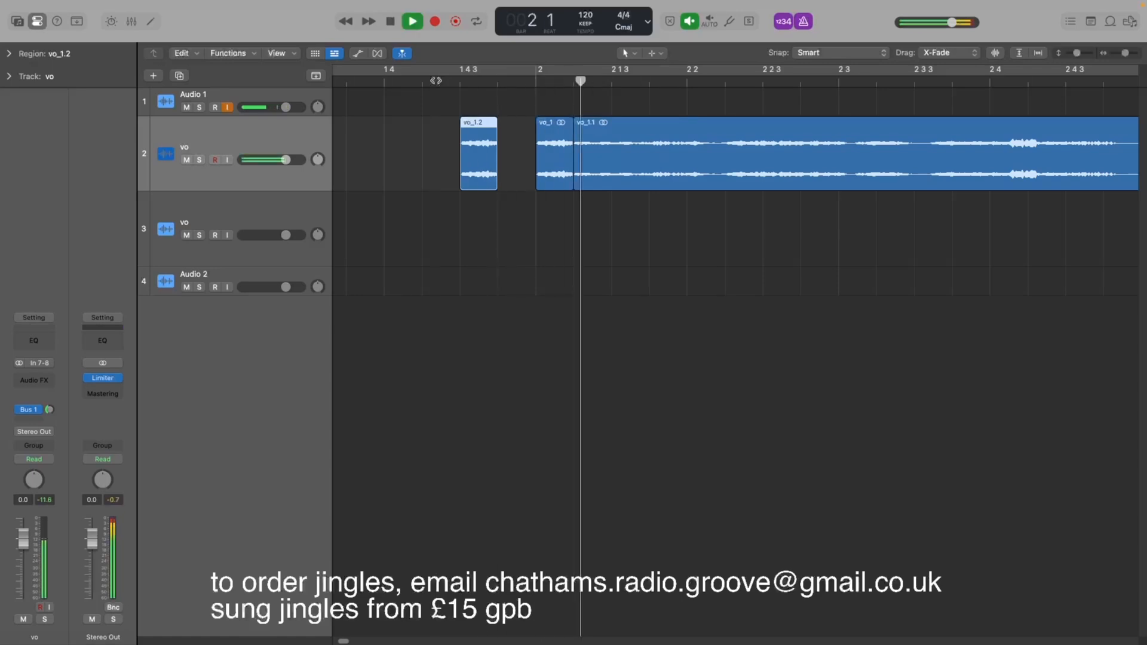
pyautogui.press('space')
# Create a second short vocal slice just before bar 2 and preview the stutter.
pyautogui.moveTo(494, 177)
pyautogui.mouseDown()
pyautogui.moveTo(469, 172)
pyautogui.moveTo(507, 172)
pyautogui.mouseUp()
pyautogui.click(442, 83)
pyautogui.press('space')
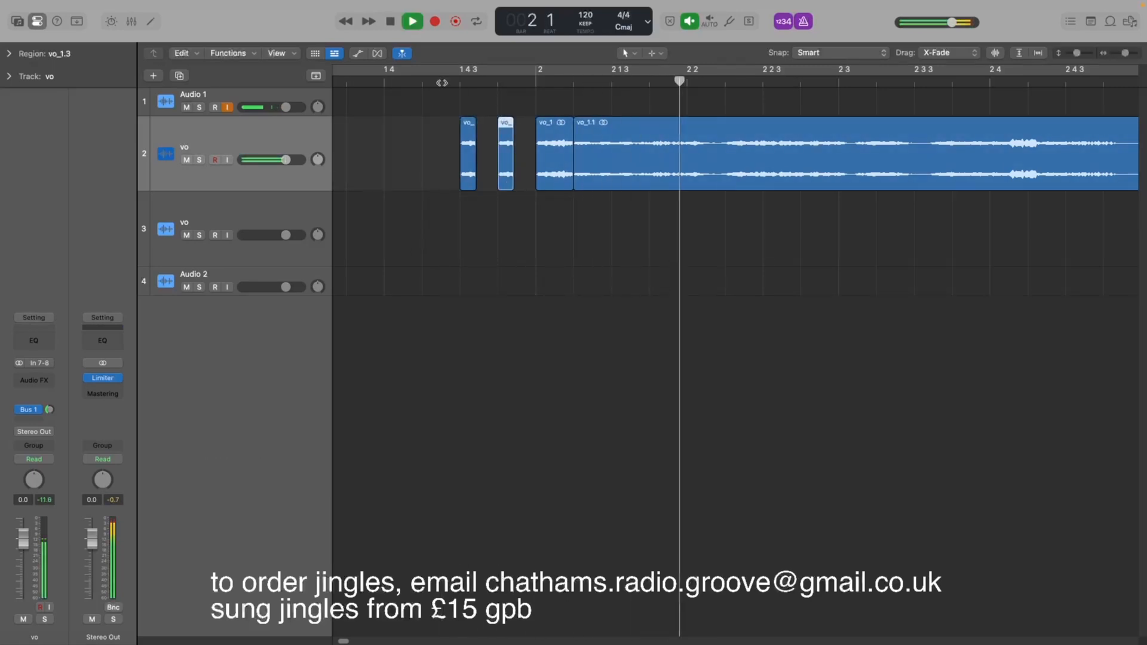
pyautogui.click(441, 83)
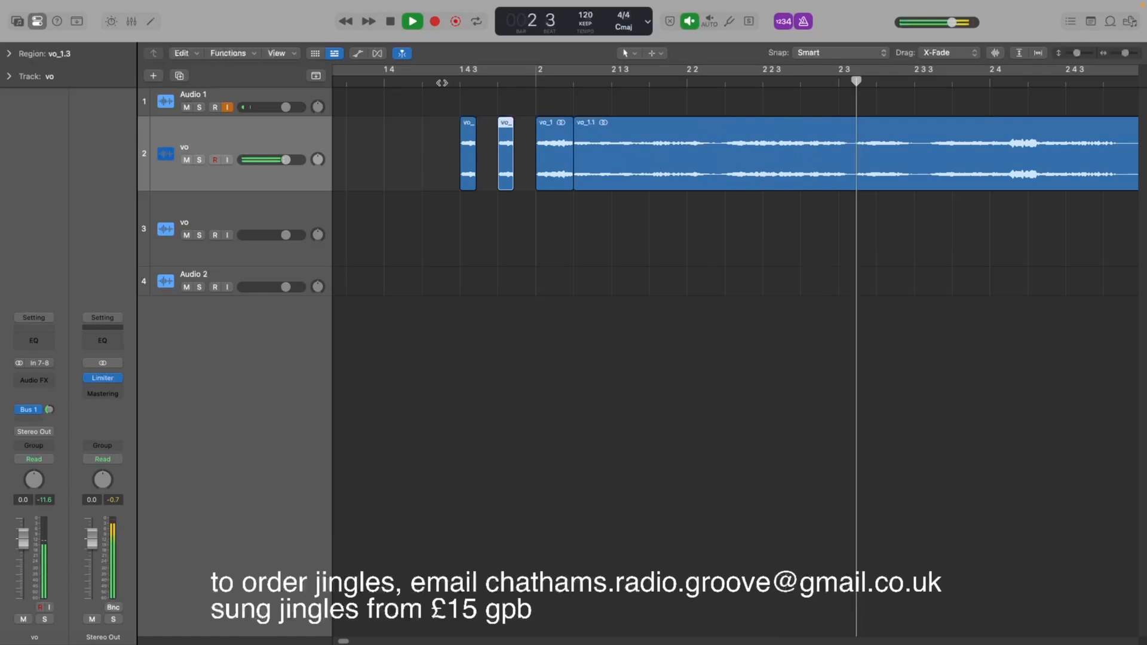
pyautogui.press('space')
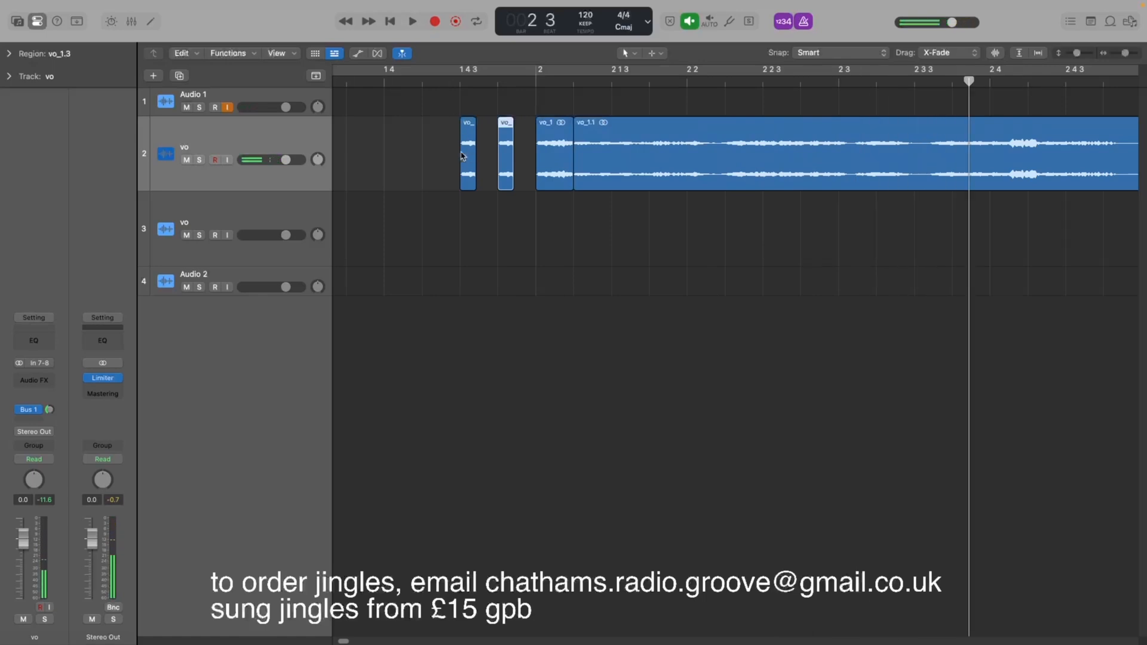
# Duplicate the two slices to make four stutter slices before bar 2 and preview them.
pyautogui.click(445, 120)
pyautogui.moveTo(444, 119); pyautogui.dragTo(484, 168)
pyautogui.click(422, 90)
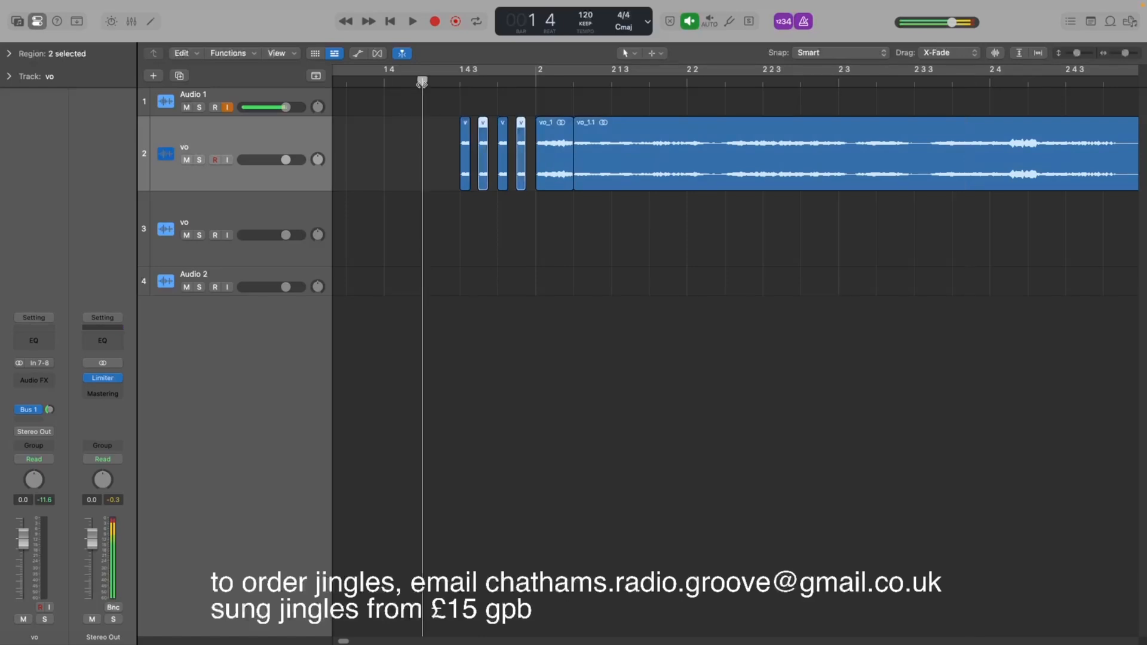
pyautogui.press('space')
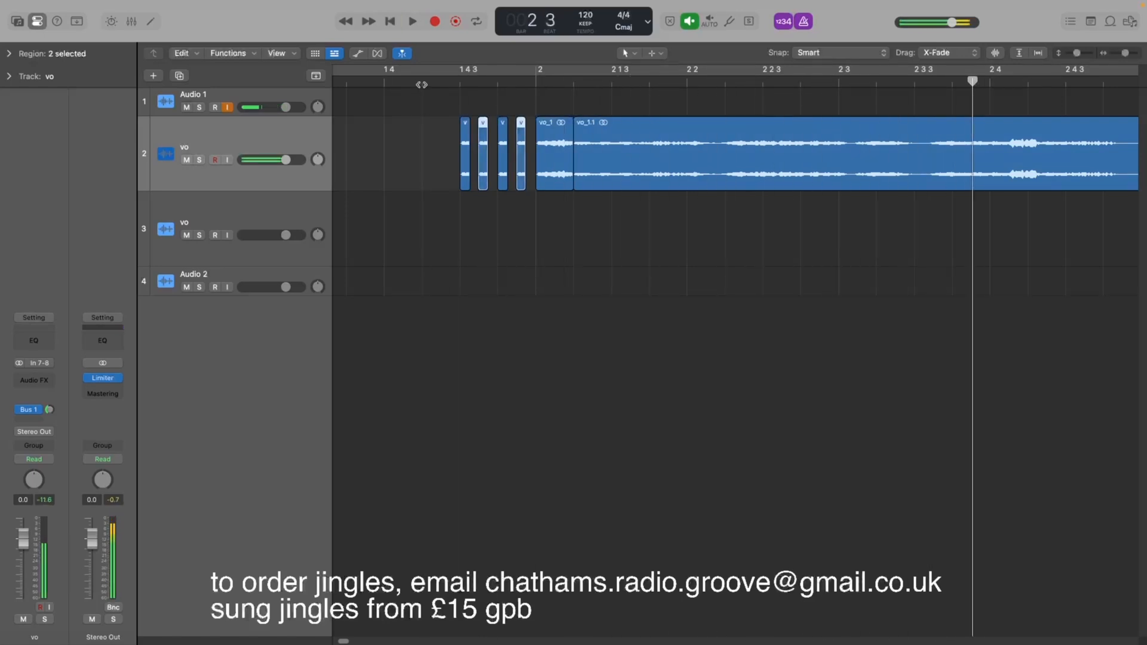
pyautogui.click(422, 84)
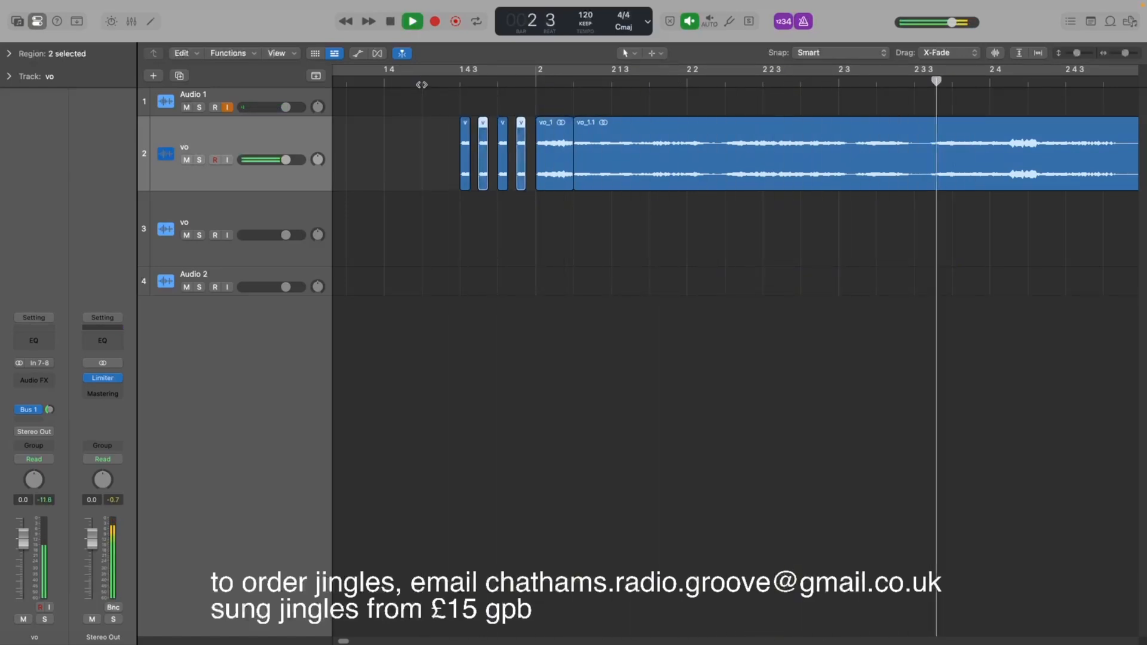
pyautogui.press('space')
pyautogui.press('space')
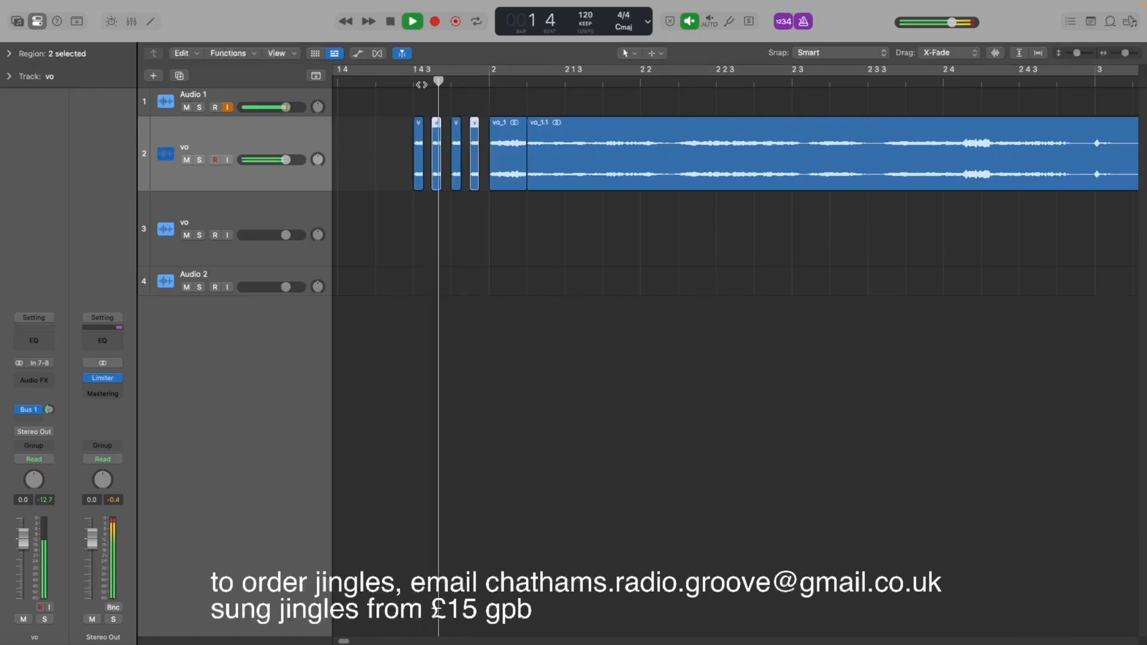
pyautogui.press('space')
# Select the four stutter slices and give them a fade-in and fade-out of 2.
pyautogui.moveTo(394, 136); pyautogui.dragTo(485, 179)
pyautogui.click(9, 54)
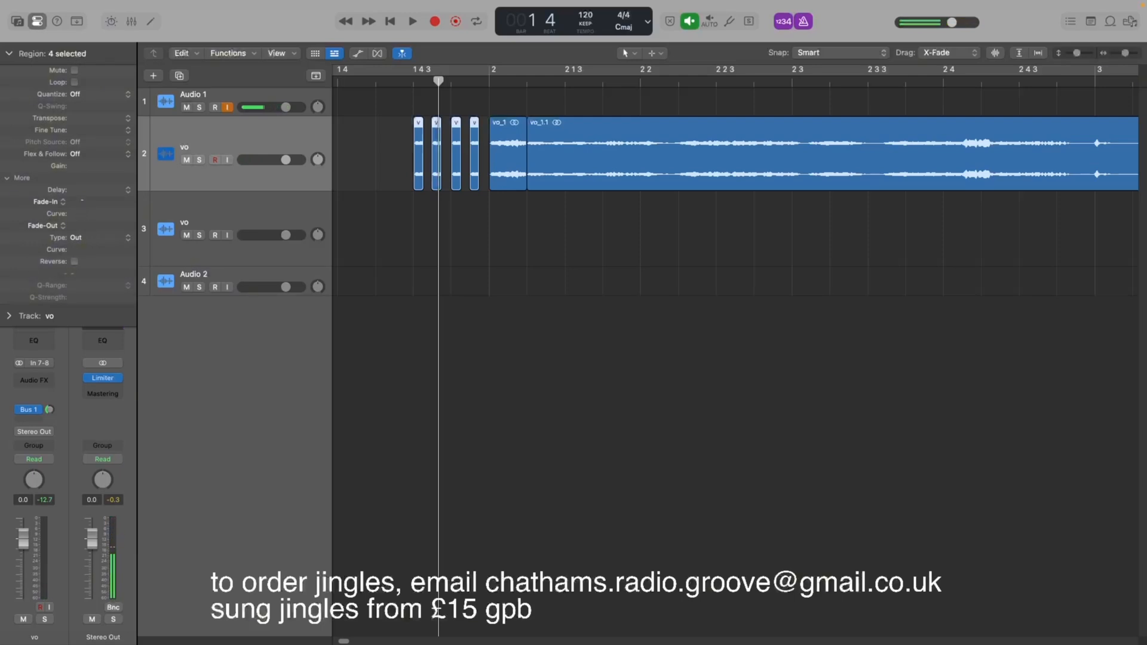
pyautogui.doubleClick(82, 202)
pyautogui.write('1')
pyautogui.press('Return')
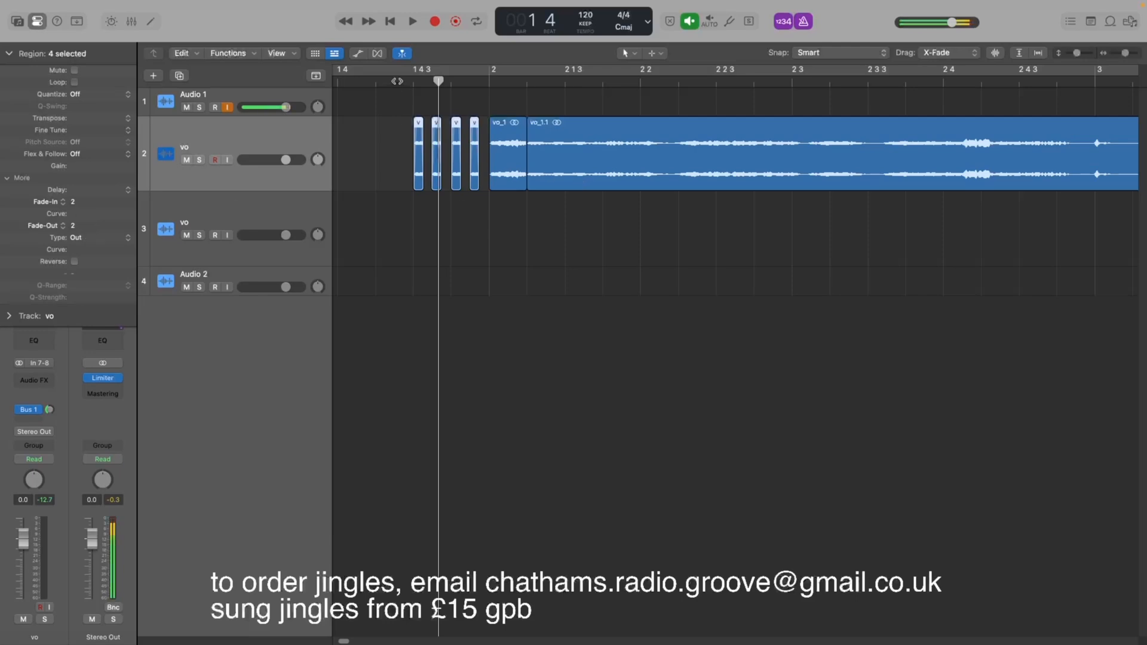
# Play back the stutter intro and deselect the slices.
pyautogui.press('space')
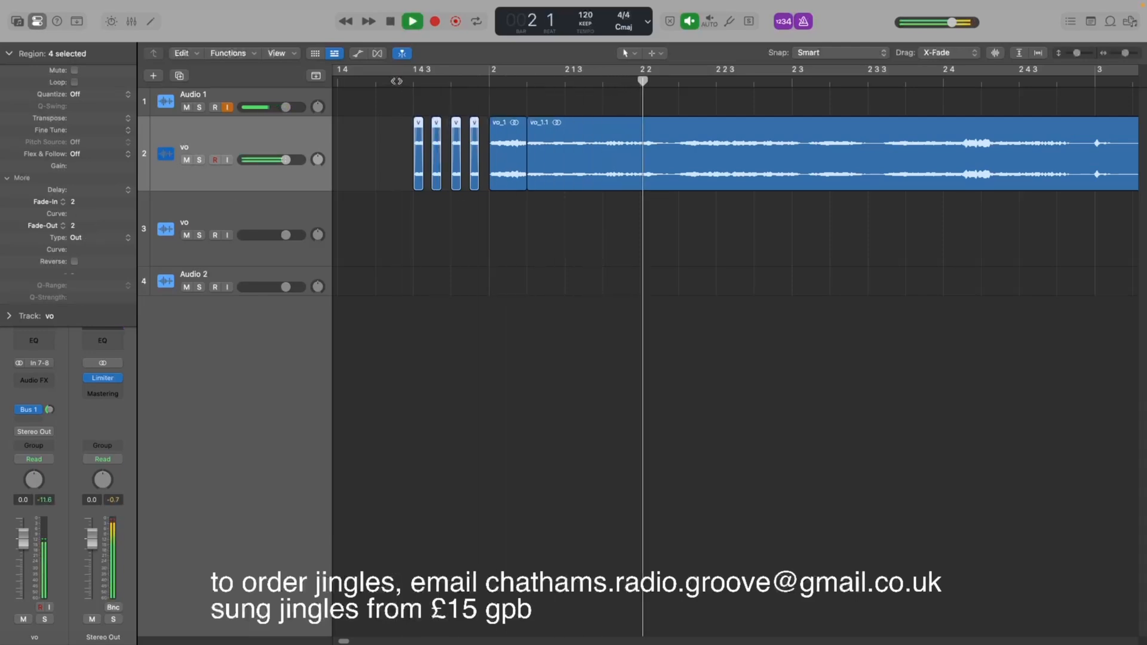
pyautogui.press('space')
pyautogui.click(390, 153)
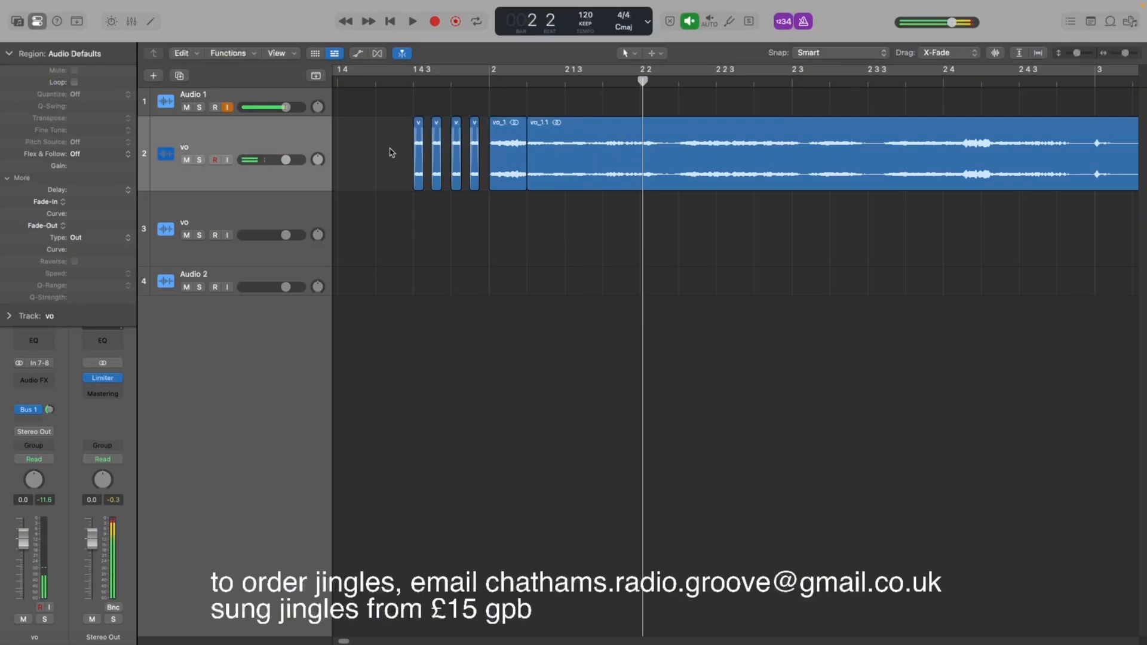
# Transpose the fourth stutter slice upward.
pyautogui.moveTo(383, 139); pyautogui.dragTo(449, 162)
pyautogui.click(476, 160)
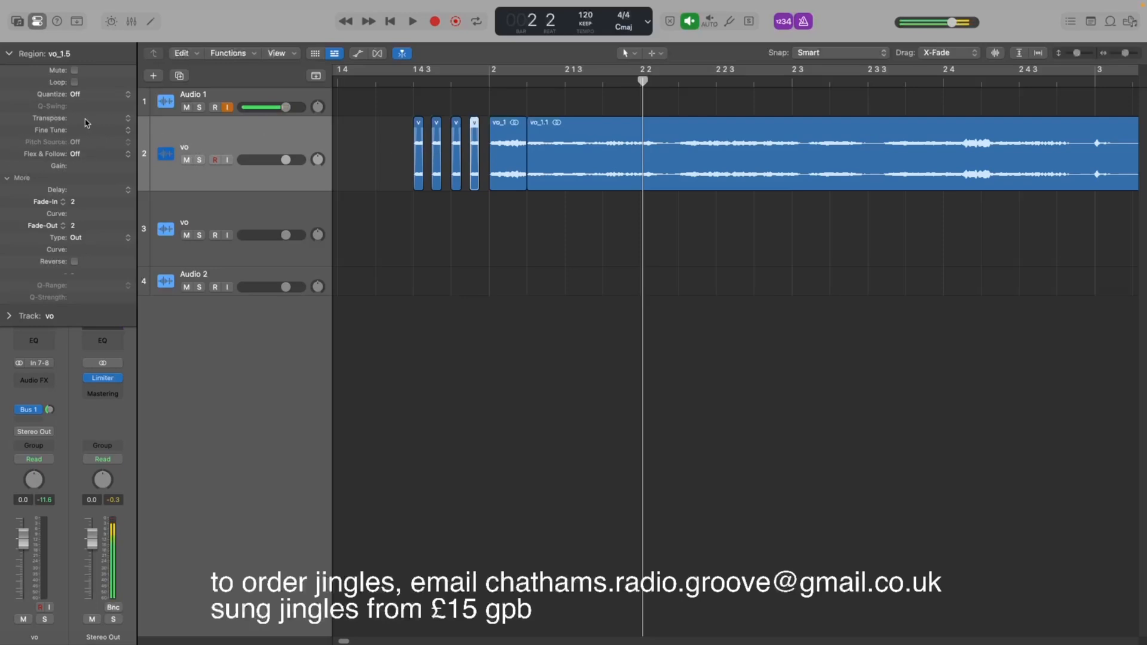
pyautogui.moveTo(86, 122); pyautogui.dragTo(86, 117)
# Transpose the third stutter slice by 6 semitones.
pyautogui.click(458, 157)
pyautogui.moveTo(109, 123); pyautogui.dragTo(109, 113)
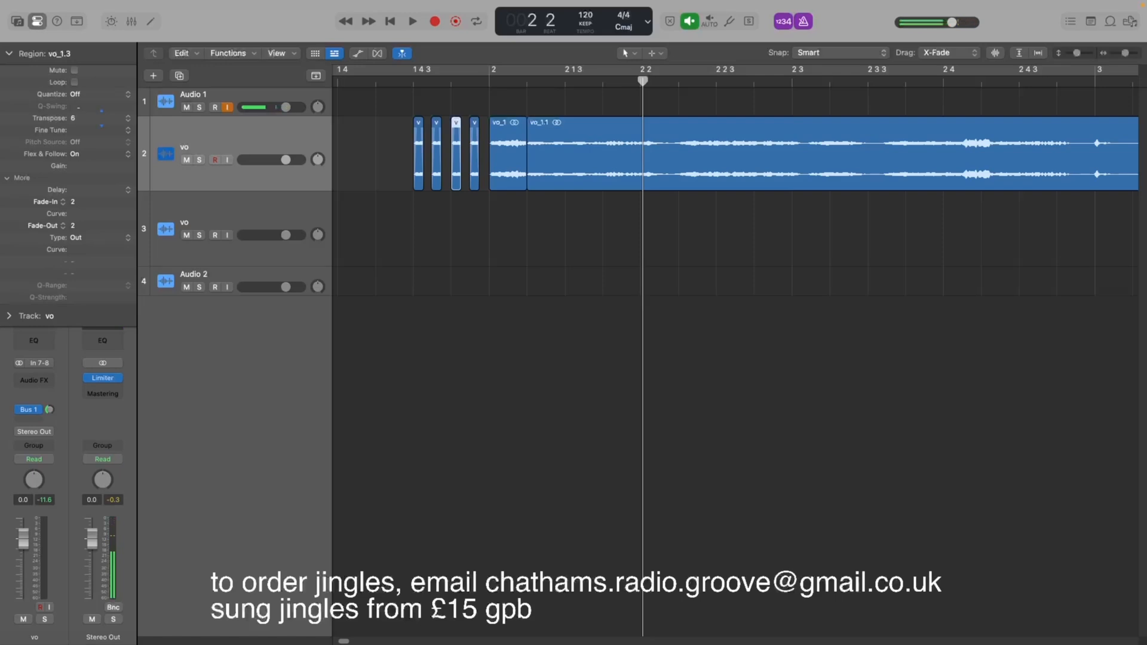
# Transpose the second stutter slice up 9 semitones and the first stutter slice up 12 semitones.
pyautogui.click(437, 161)
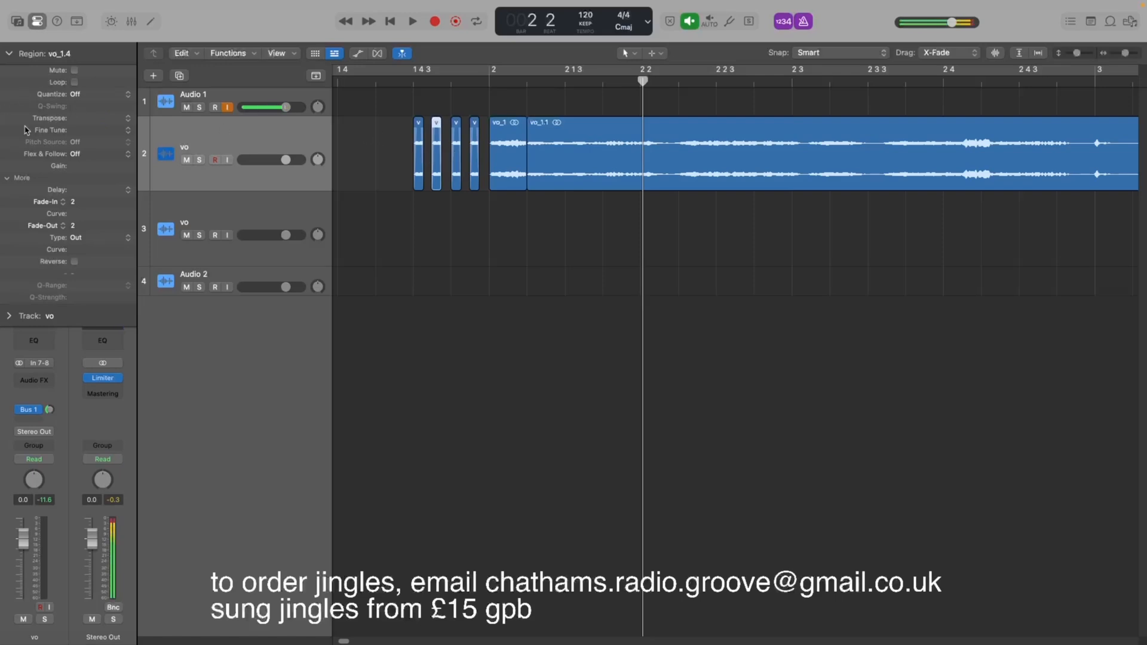
pyautogui.moveTo(99, 124); pyautogui.dragTo(98, 116)
pyautogui.click(419, 160)
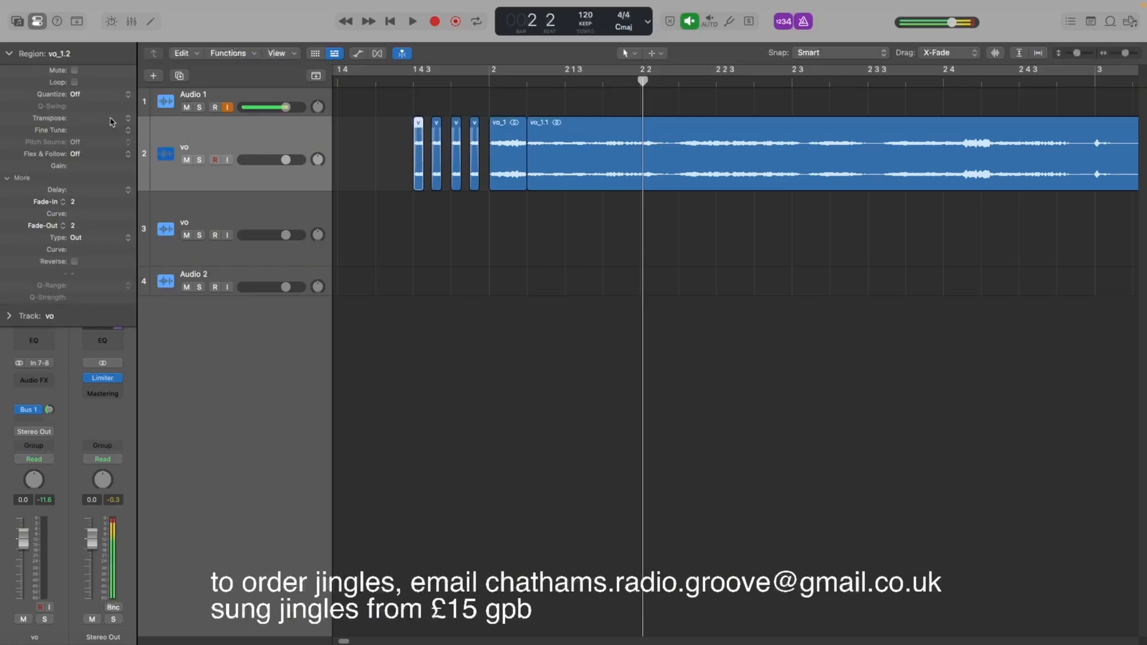
pyautogui.moveTo(110, 121); pyautogui.dragTo(110, 115)
pyautogui.moveTo(110, 115); pyautogui.dragTo(111, 112)
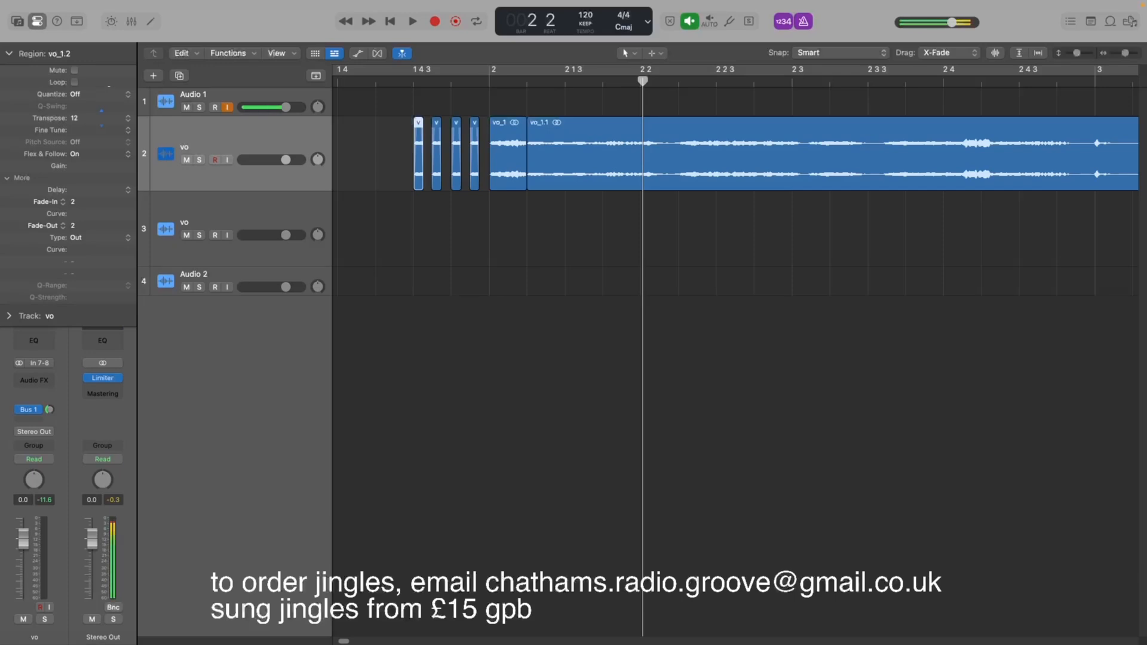
# Play back the stutter intro from just before the slices.
pyautogui.click(366, 84)
pyautogui.press('space')
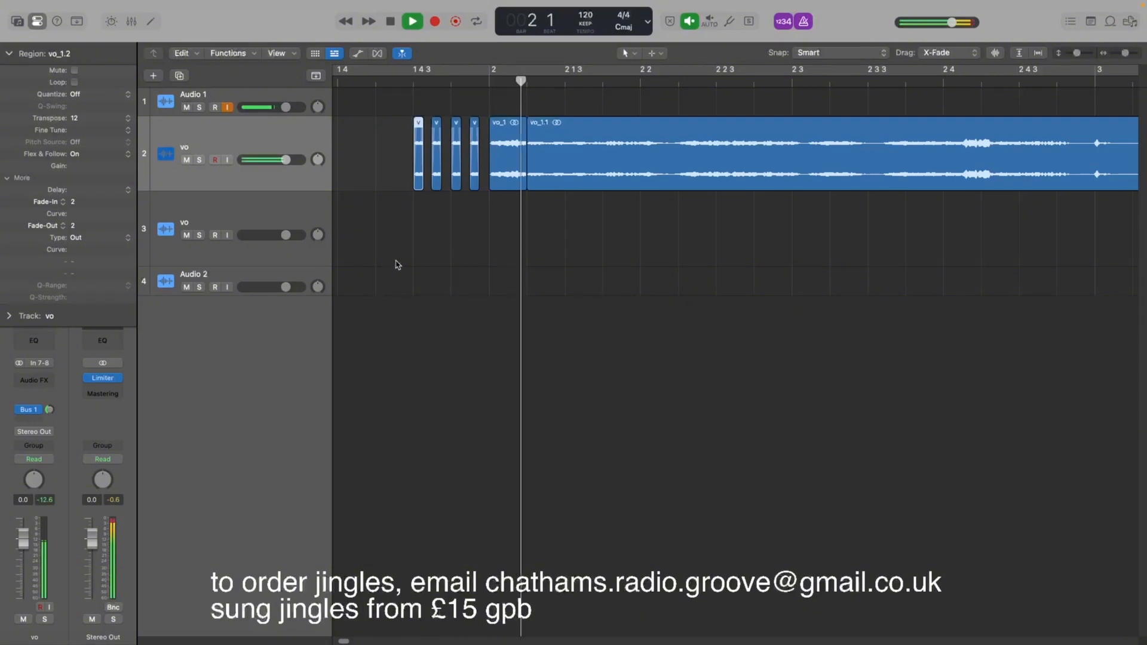
pyautogui.press('space')
pyautogui.press('space')
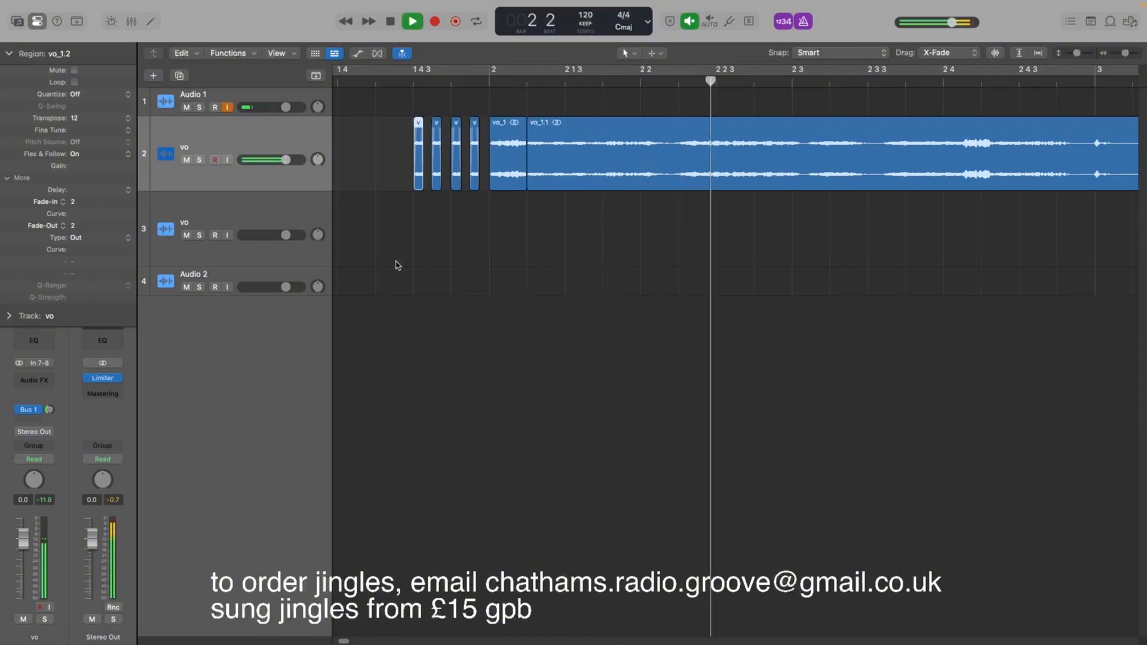
pyautogui.press('space')
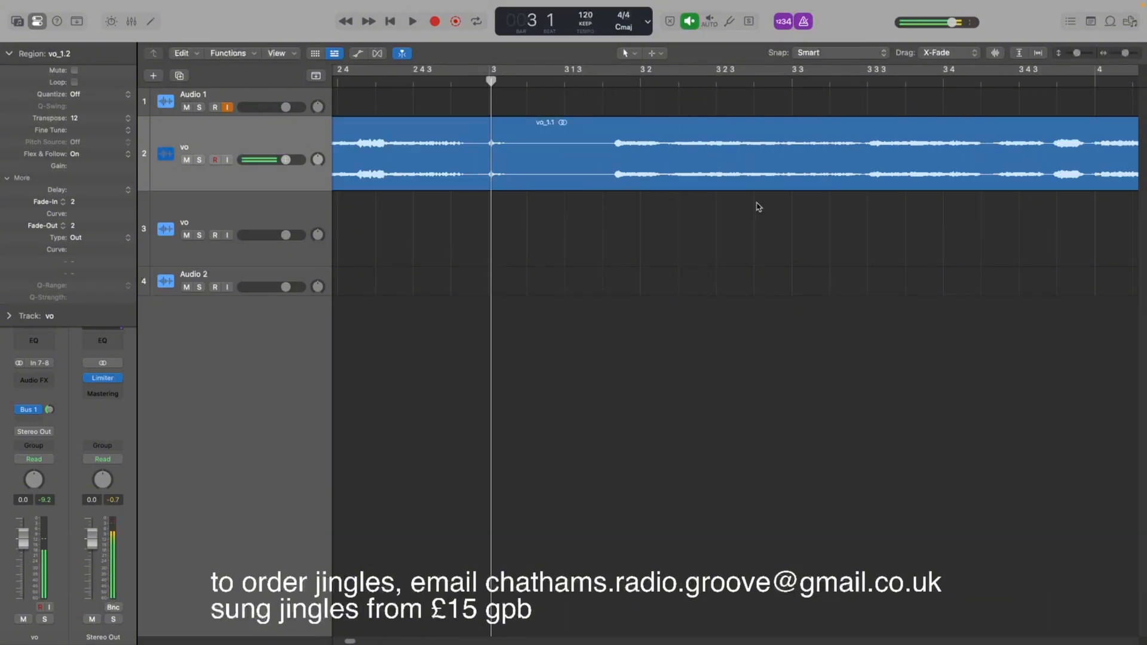
# Split the main vocal region at the playhead near bar 3 1 3 and trim back the end of the earlier part.
pyautogui.click(615, 81)
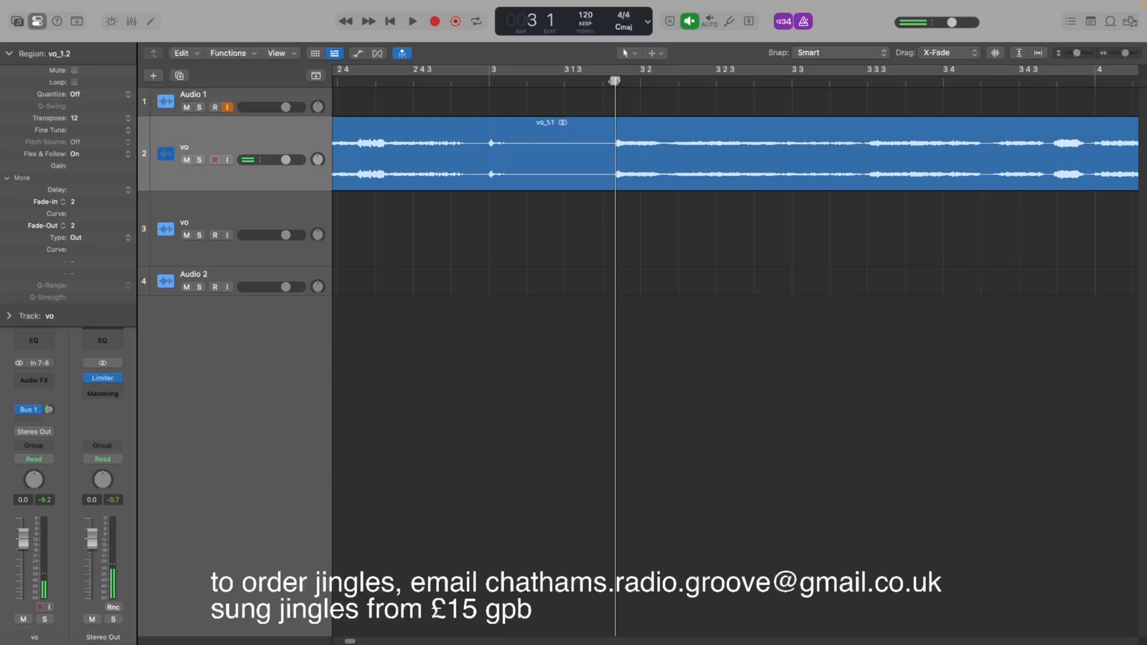
pyautogui.rightClick(611, 138)
pyautogui.click(627, 146)
pyautogui.moveTo(609, 186); pyautogui.dragTo(520, 197)
pyautogui.moveTo(643, 184)
pyautogui.mouseDown()
pyautogui.moveTo(667, 184)
pyautogui.moveTo(642, 184)
pyautogui.mouseUp()
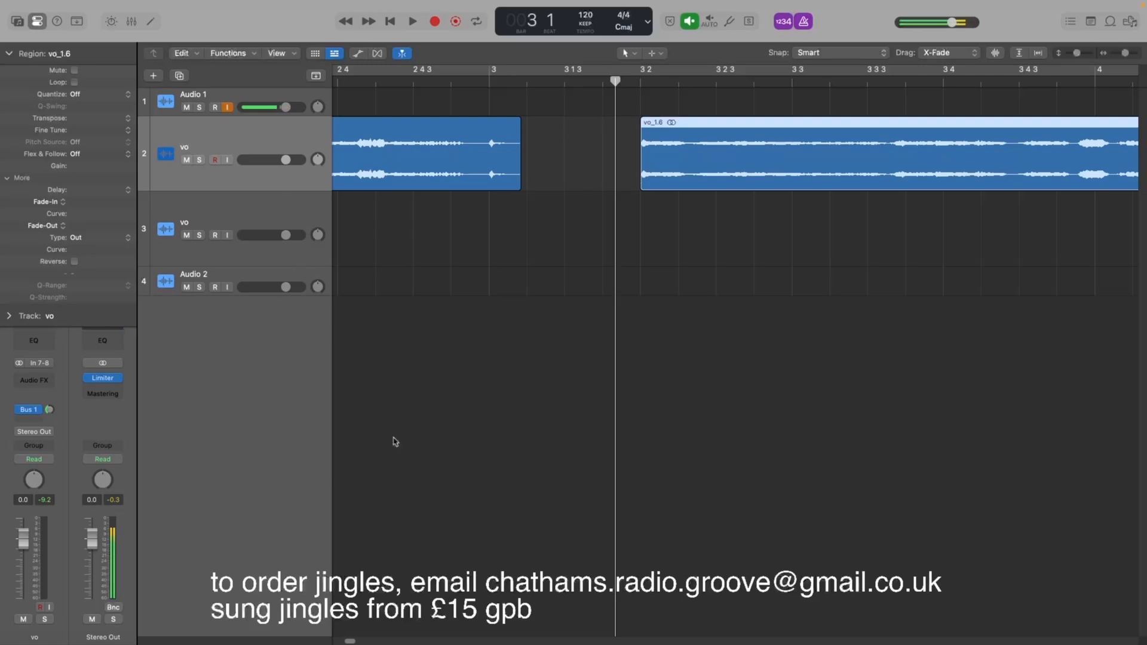
# Scroll back to the stutter slices, select the second slice and place the playhead just before them.
pyautogui.moveTo(349, 641); pyautogui.dragTo(342, 641)
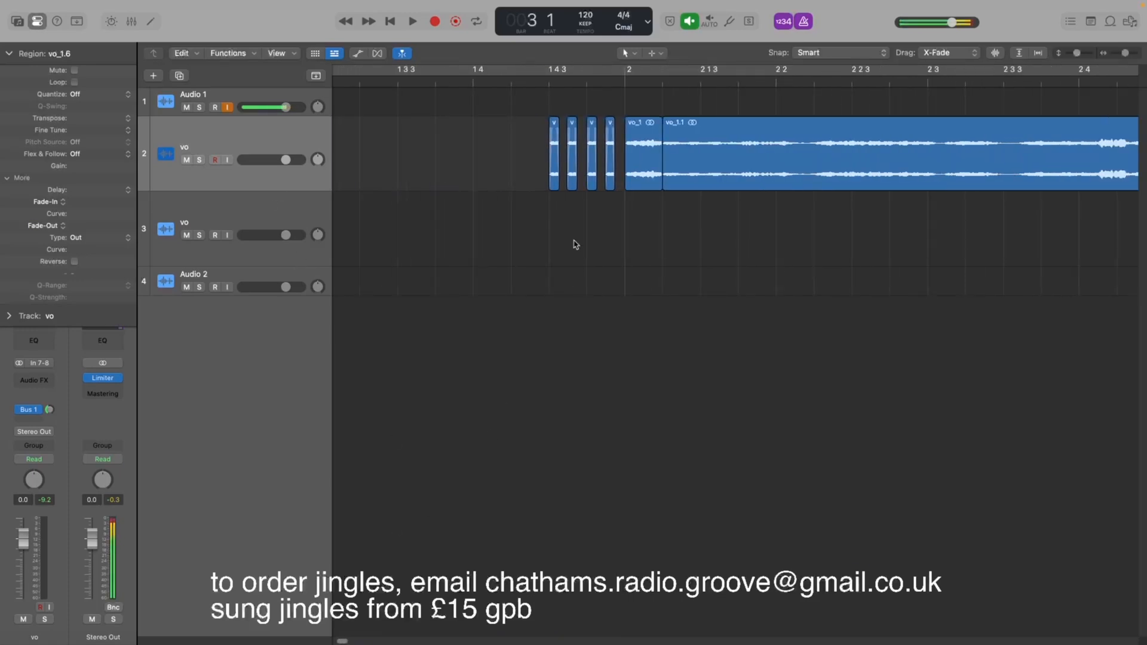
pyautogui.moveTo(552, 175)
pyautogui.mouseDown()
pyautogui.moveTo(542, 175)
pyautogui.moveTo(569, 168)
pyautogui.mouseUp()
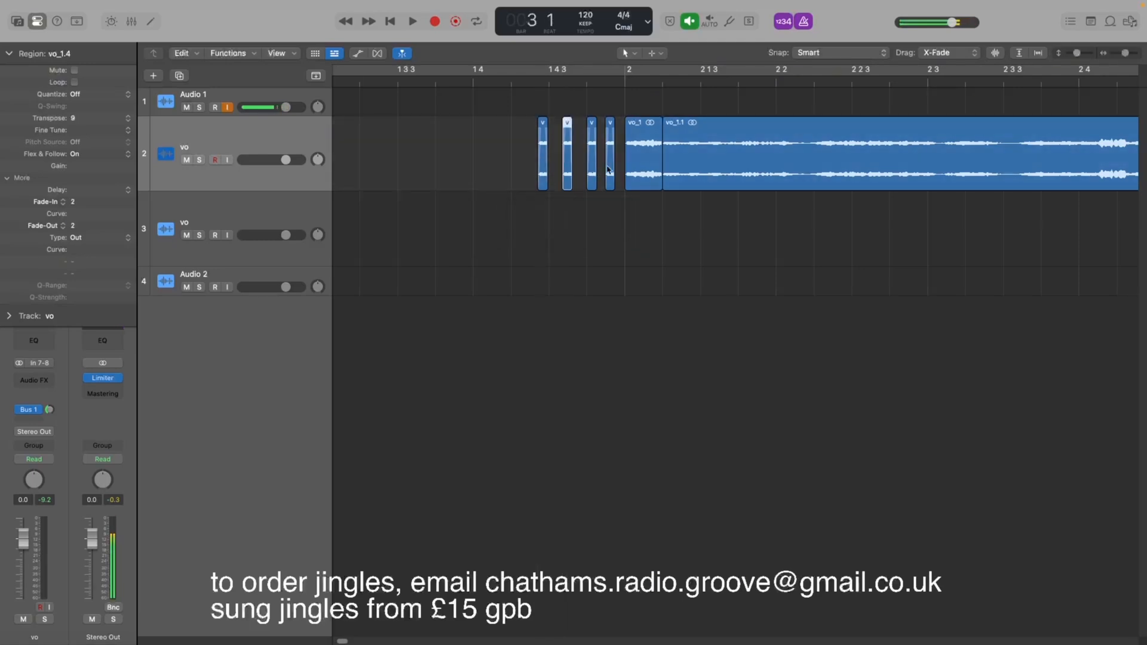
pyautogui.doubleClick(465, 85)
pyautogui.click(467, 85)
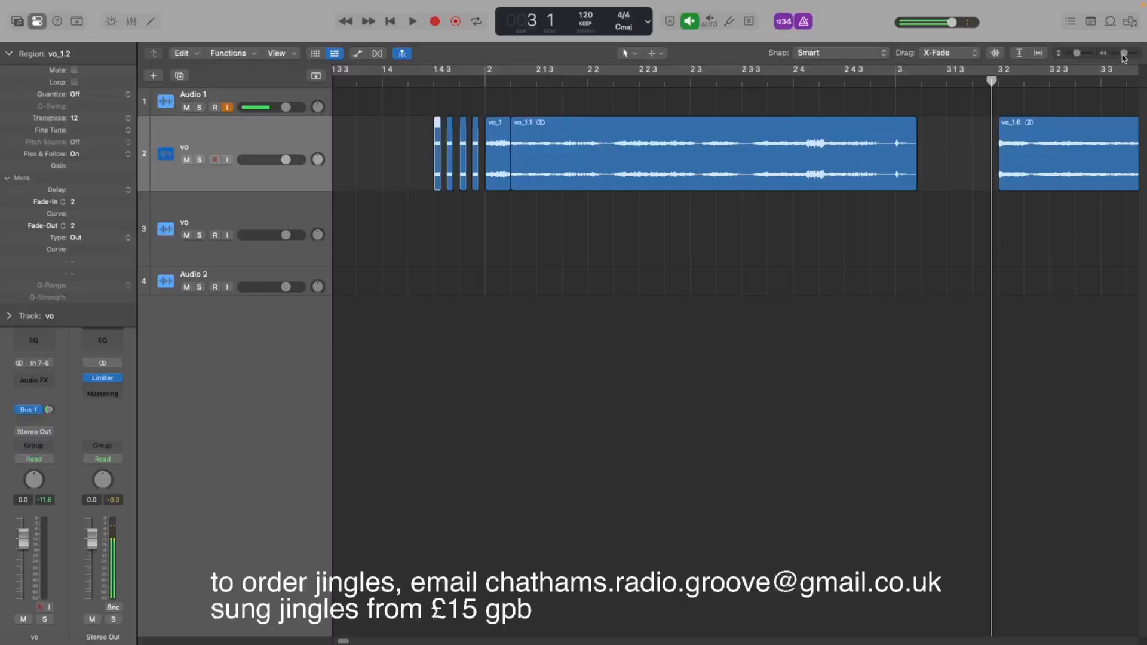
# Select the later vocal part after the split and play it back.
pyautogui.moveTo(1119, 54); pyautogui.dragTo(1128, 57)
pyautogui.click(1054, 148)
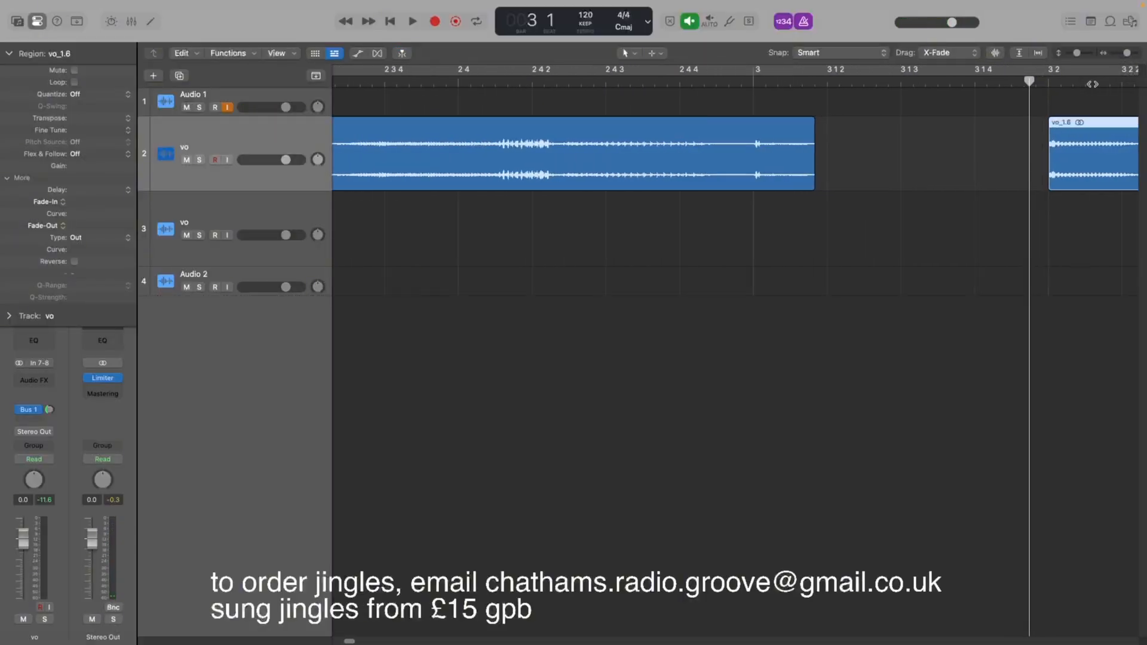
pyautogui.press('space')
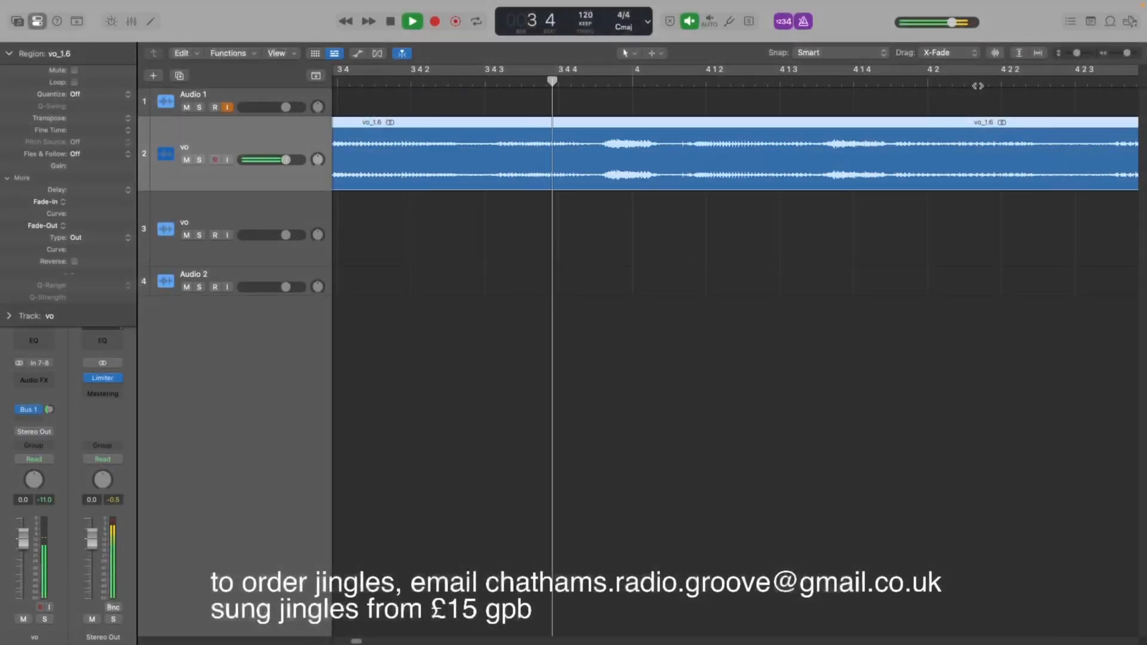
pyautogui.press('space')
pyautogui.press('space')
pyautogui.press('space')
pyautogui.press('space')
pyautogui.press('space')
pyautogui.press('space')
pyautogui.press('space')
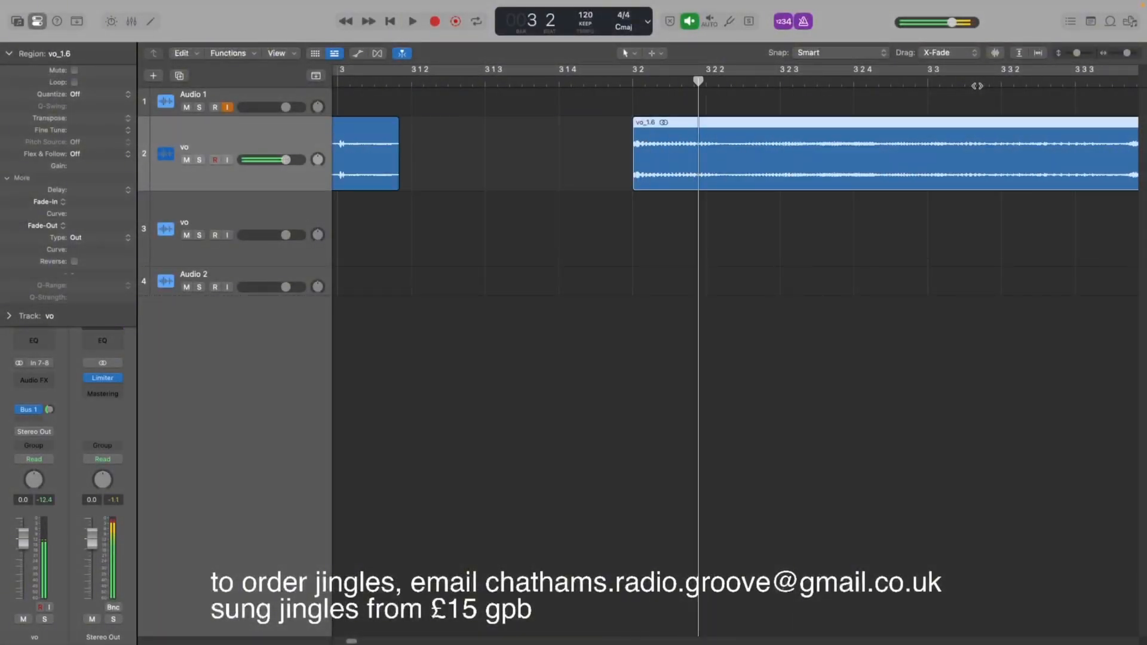
pyautogui.press('space')
pyautogui.press('space')
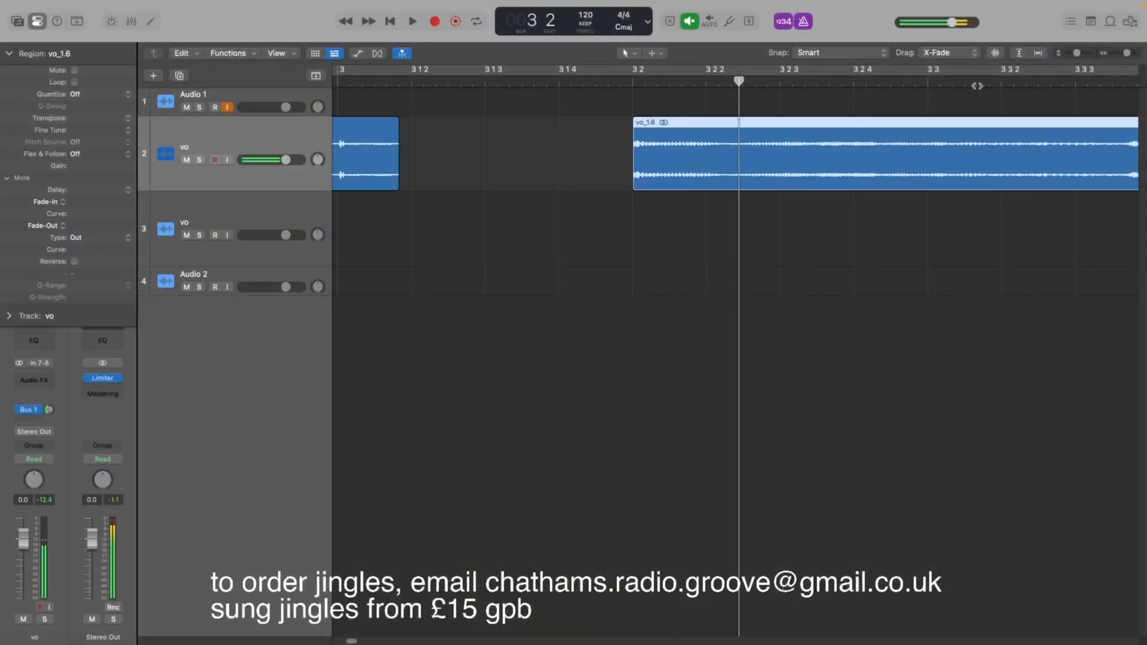
# Split a short slice off the start of the later vocal part near bar 3 2 and copy it into the gap before it.
pyautogui.click(667, 84)
pyautogui.rightClick(670, 158)
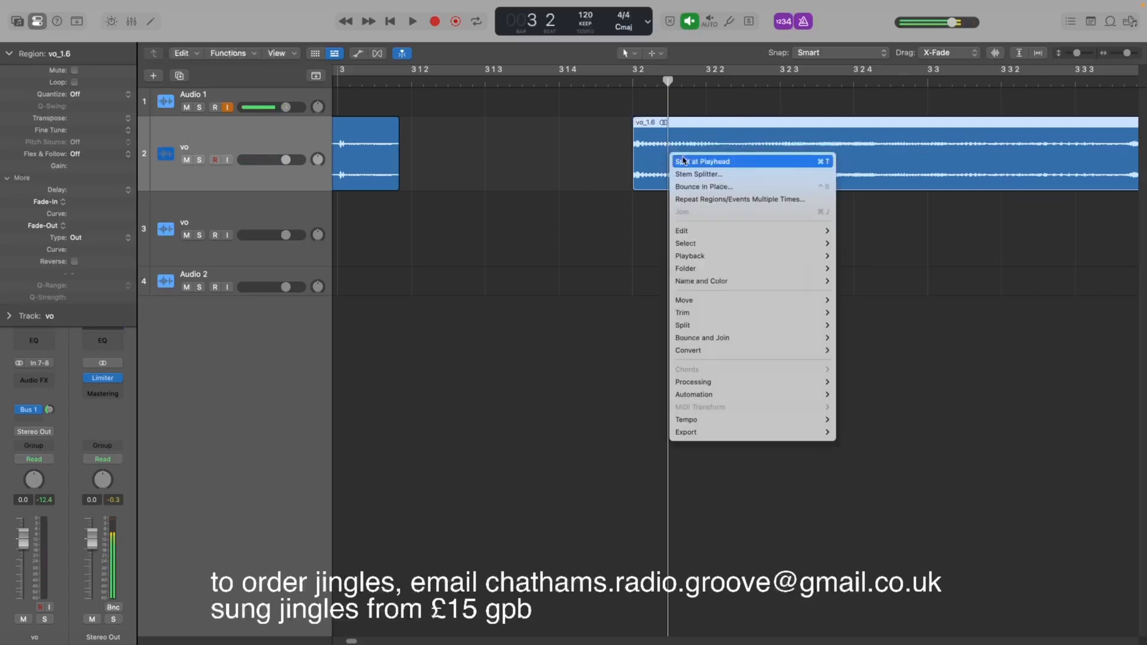
pyautogui.click(683, 160)
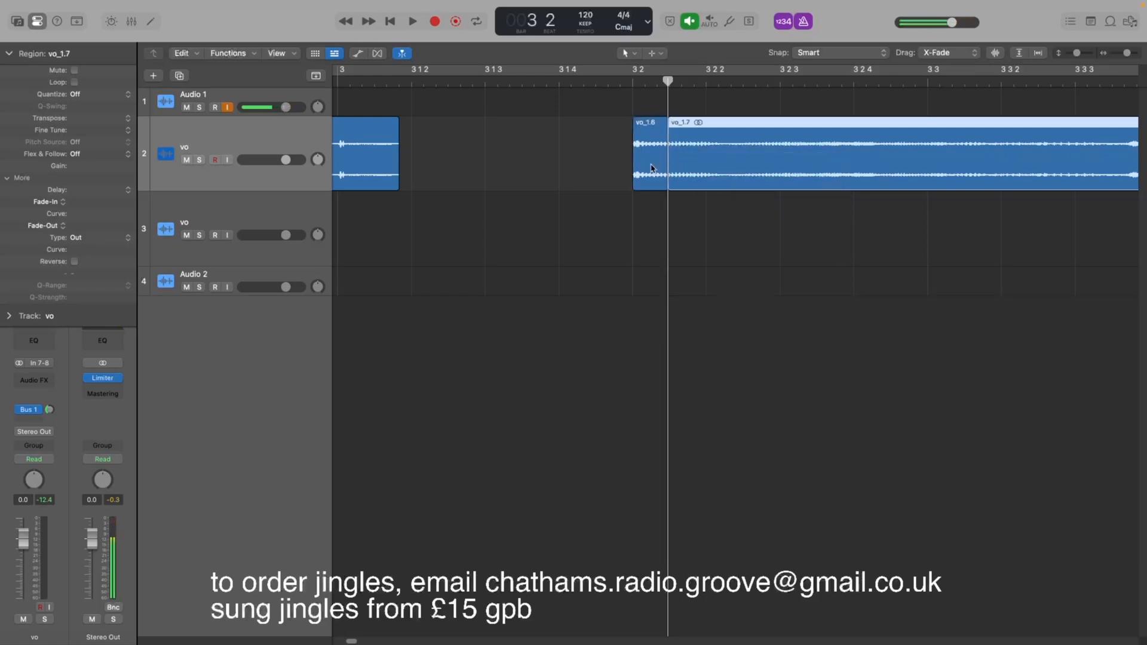
pyautogui.moveTo(651, 168); pyautogui.dragTo(506, 180)
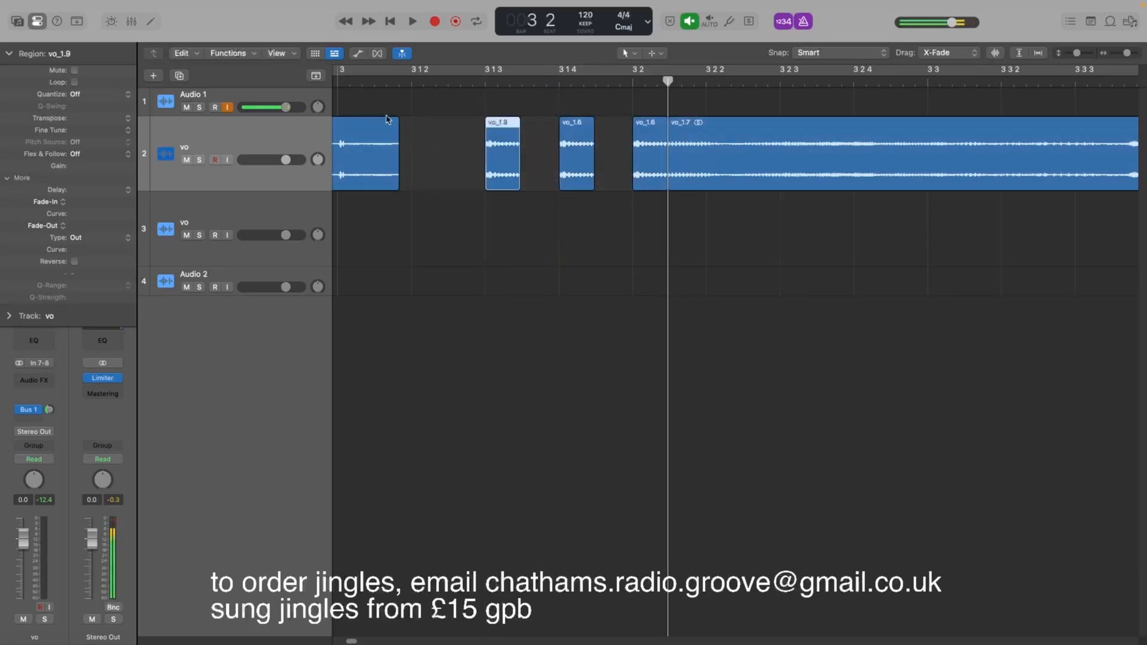
# Play back the new slices from near bar 3 1 2.
pyautogui.click(428, 86)
pyautogui.press('space')
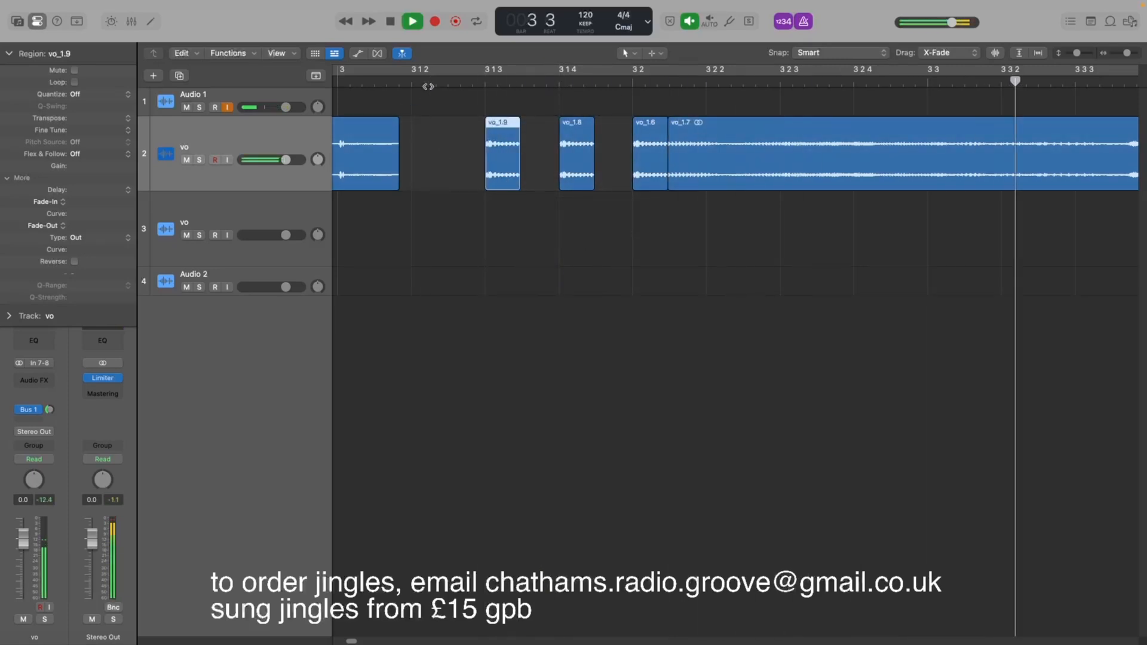
pyautogui.click(428, 87)
pyautogui.press('space')
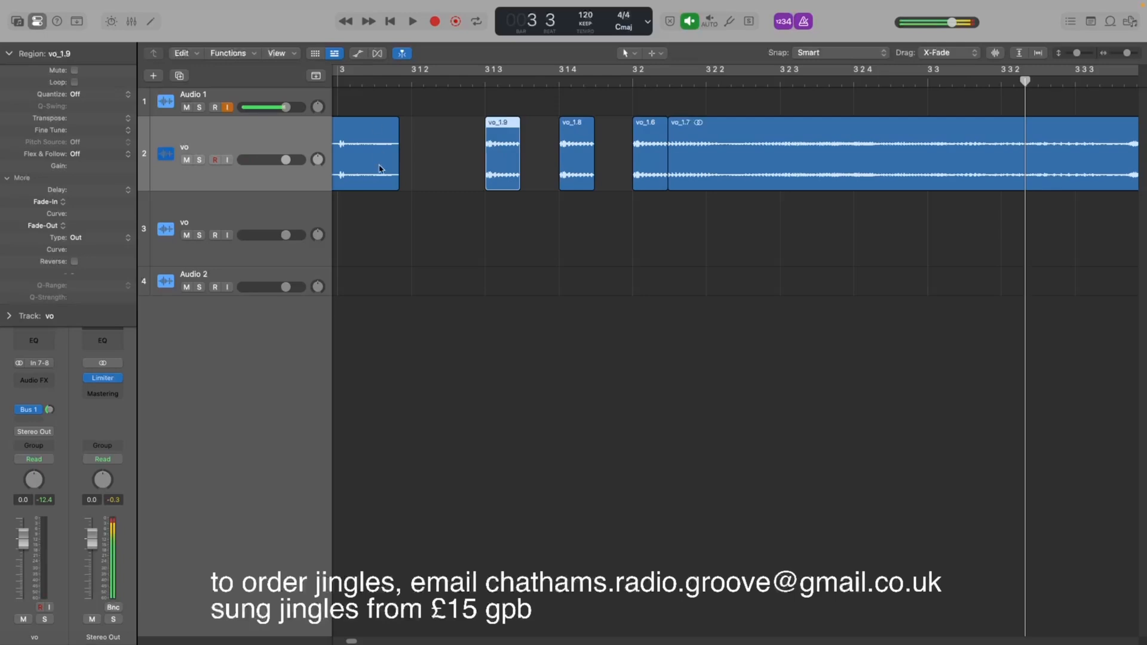
# Show the automation view and open the vo track's Pan automation lane.
pyautogui.press('a')
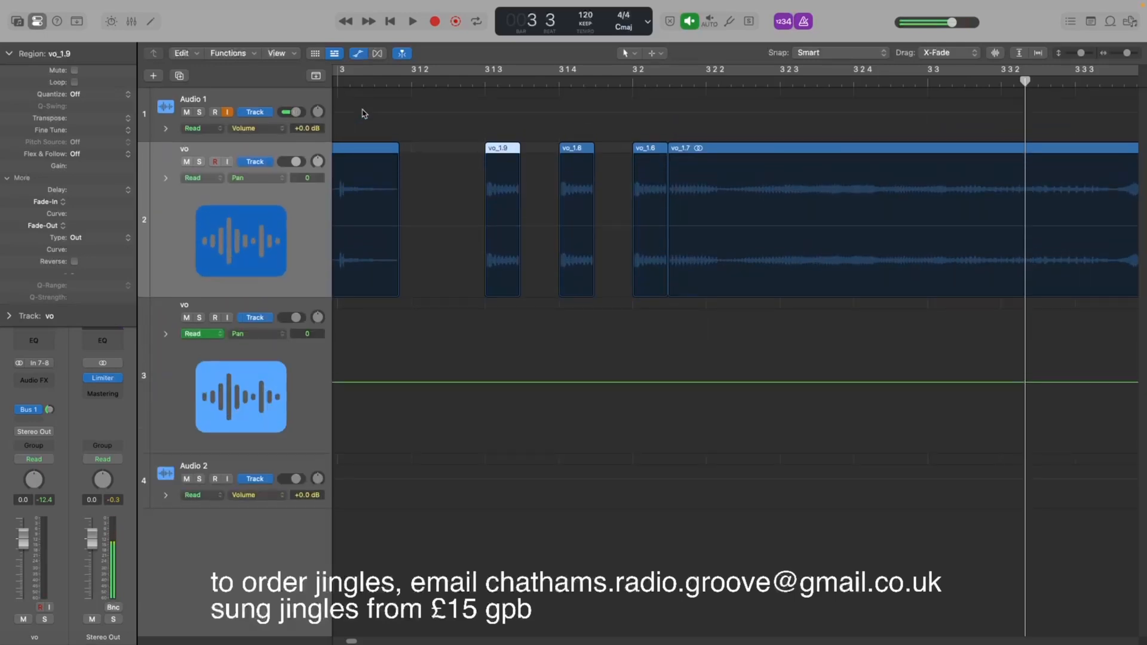
pyautogui.press('a')
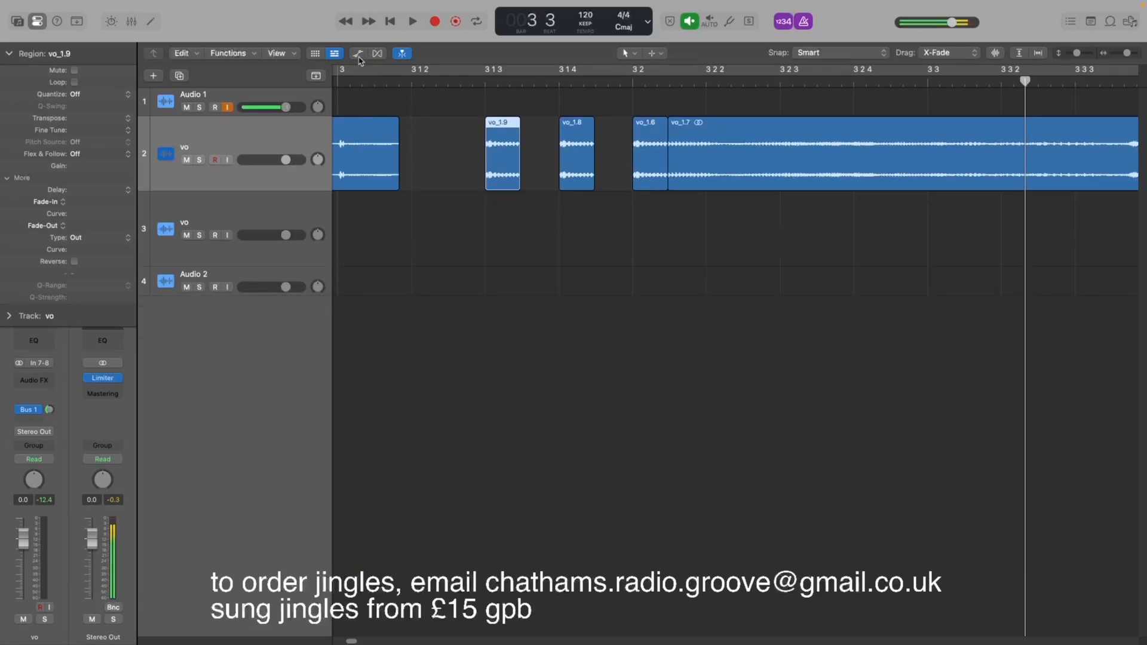
pyautogui.click(358, 55)
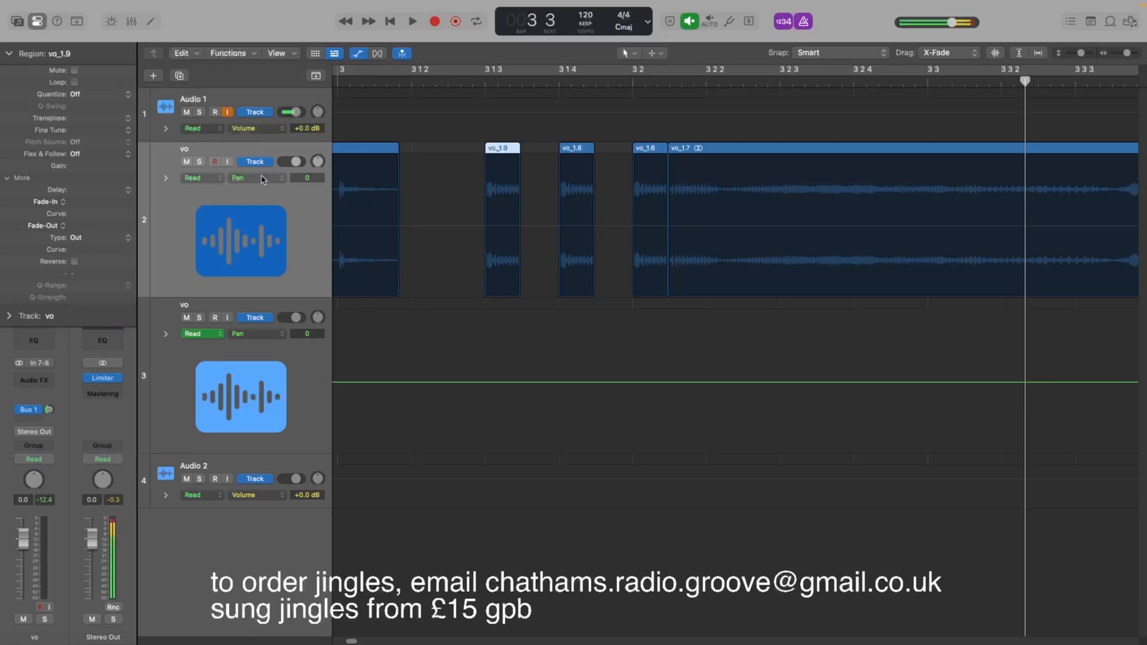
pyautogui.click(237, 184)
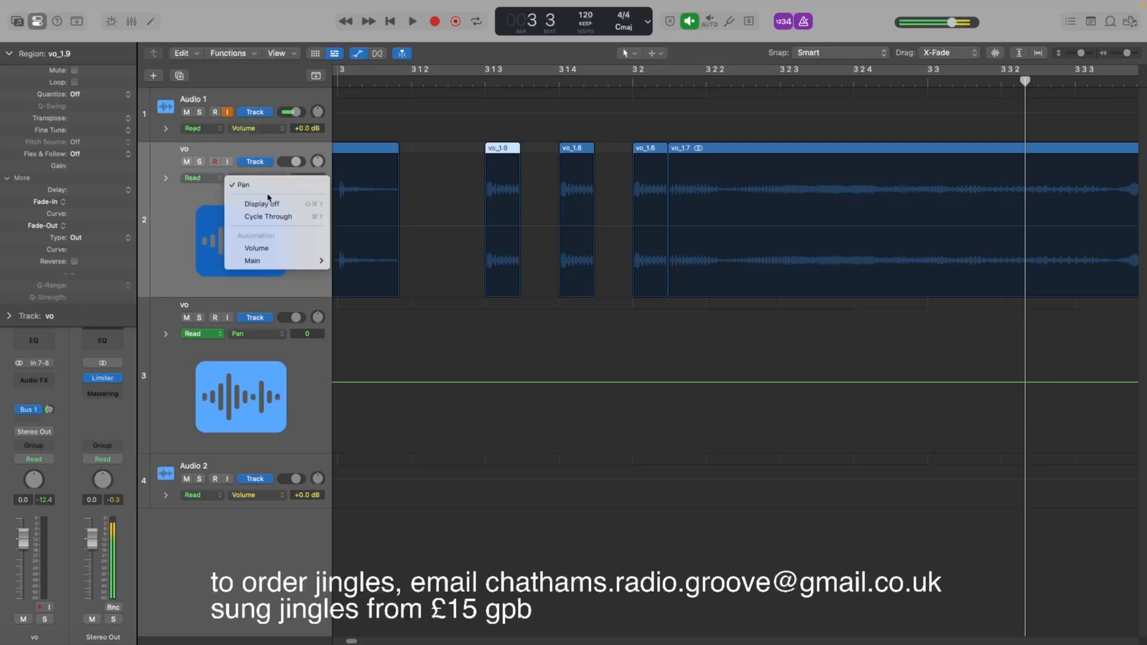
pyautogui.moveTo(281, 261)
pyautogui.click(366, 274)
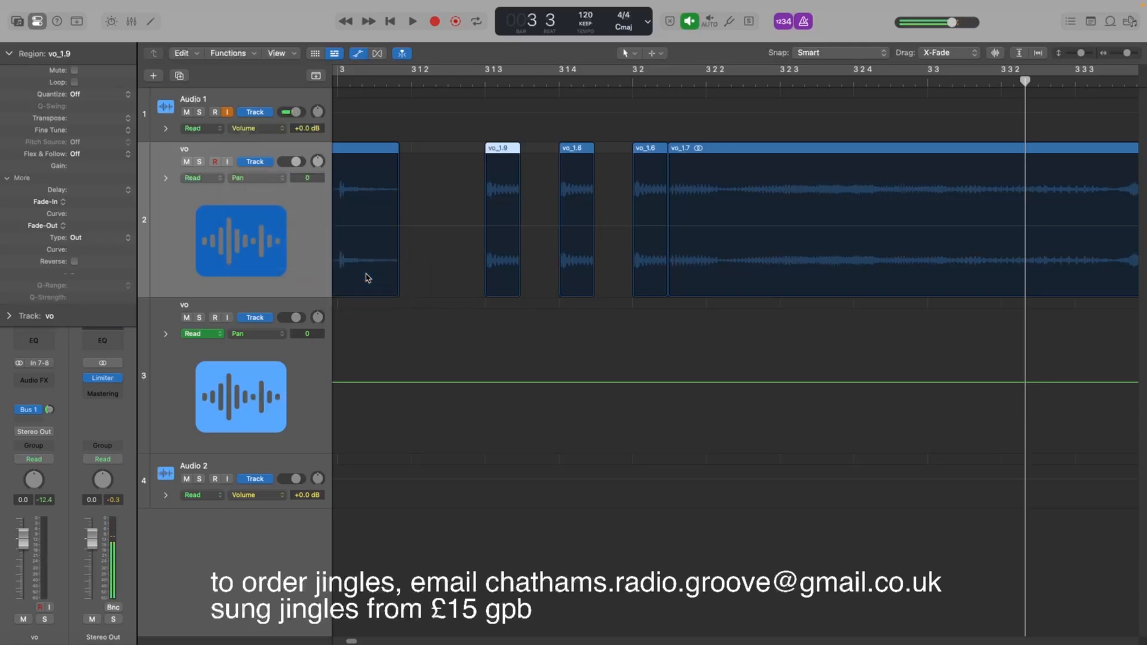
# Add pan automation points so the first copied slice pans to +43 and the second to -43.
pyautogui.click(445, 204)
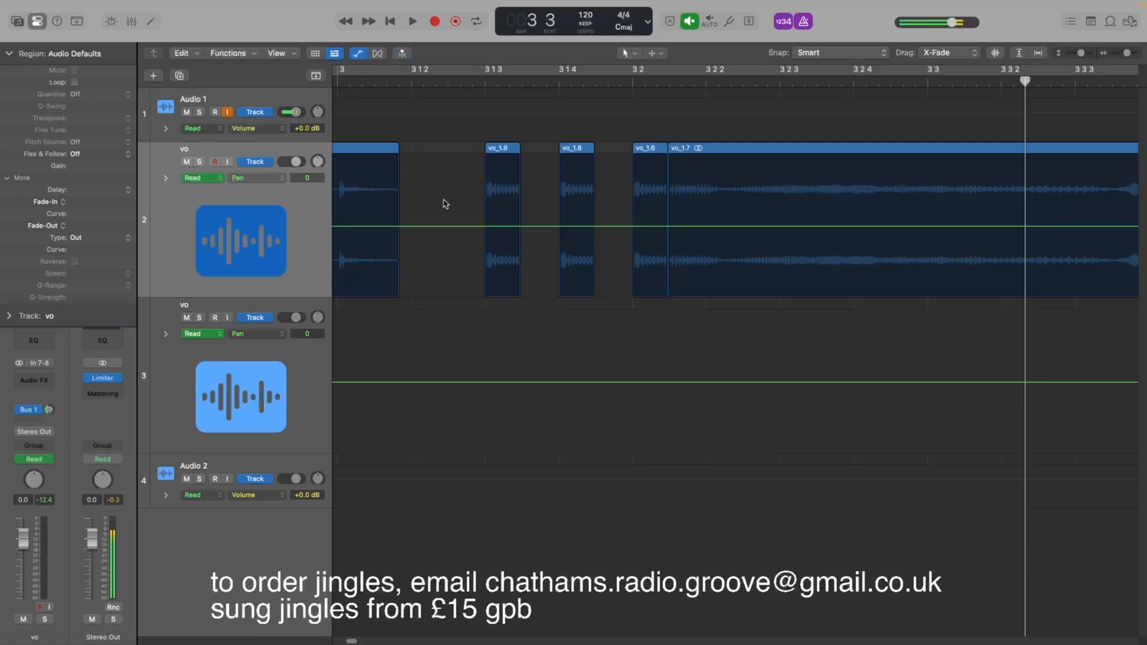
pyautogui.click(474, 226)
pyautogui.click(522, 227)
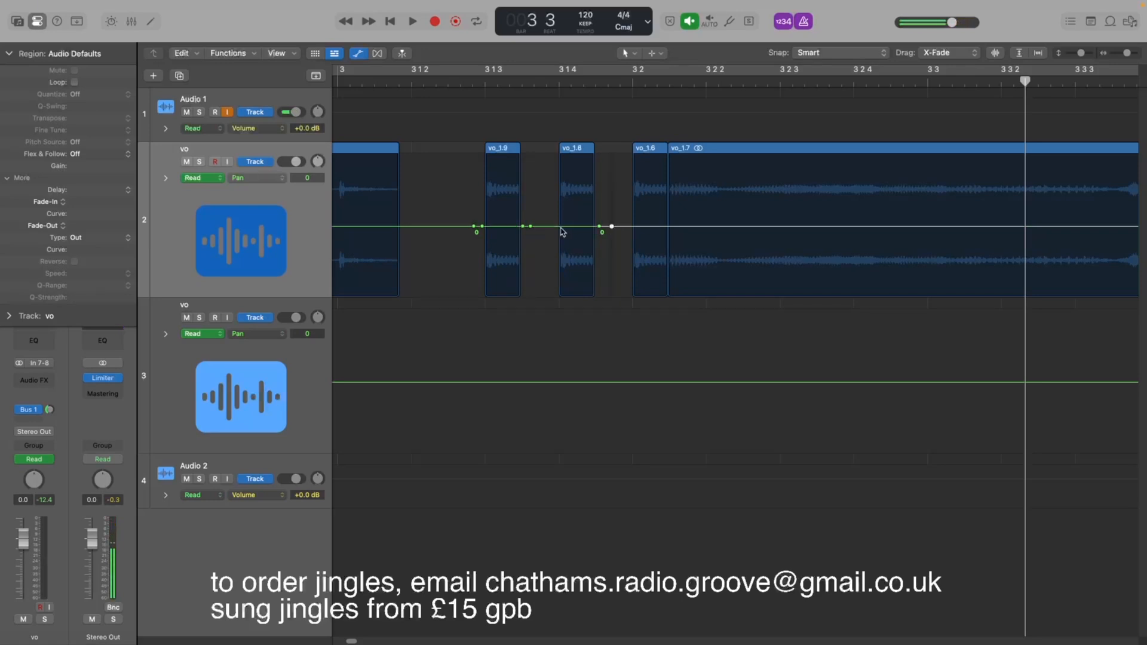
pyautogui.moveTo(530, 226); pyautogui.dragTo(576, 179)
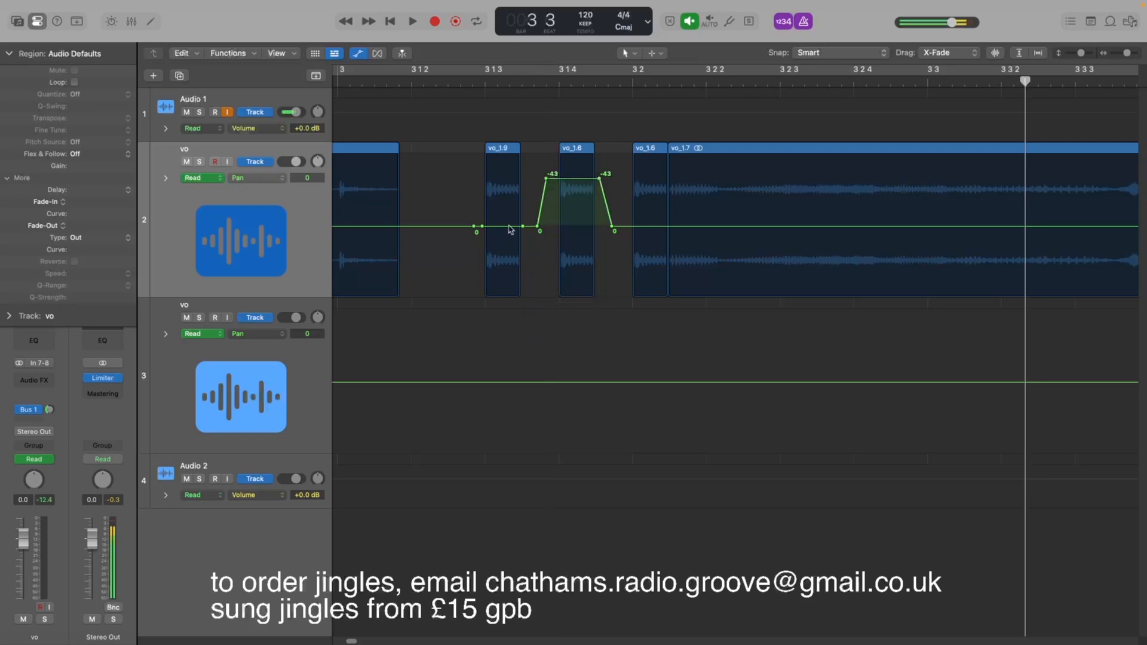
pyautogui.moveTo(509, 227); pyautogui.dragTo(504, 278)
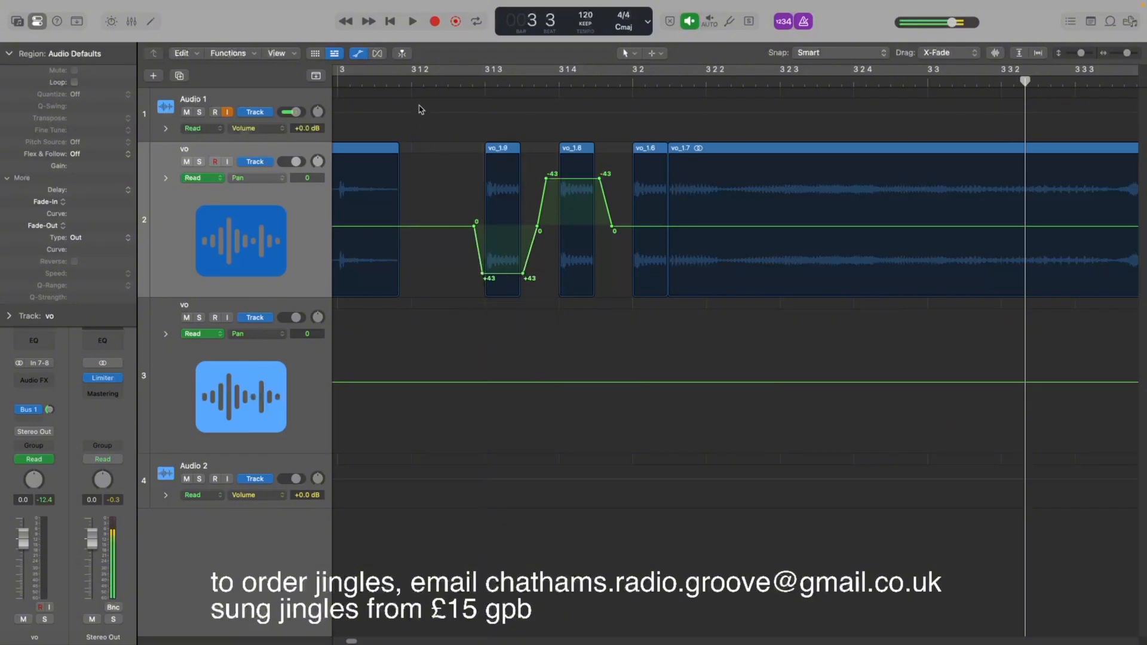
# Play back the panned slices from near bar 3 1 2.
pyautogui.click(393, 84)
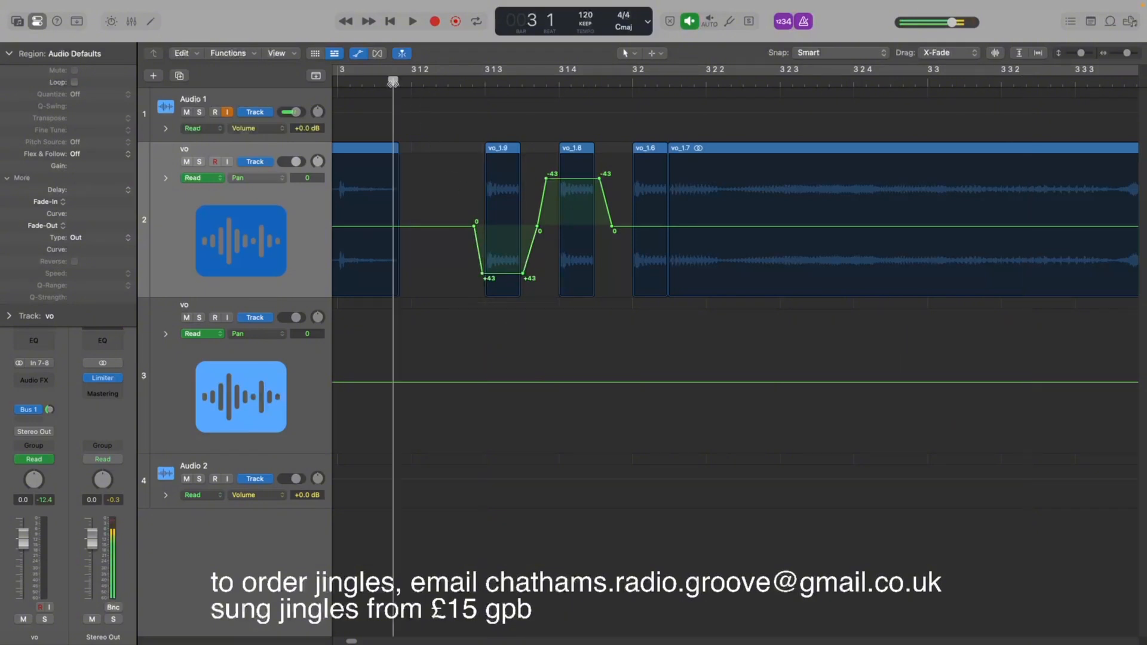
pyautogui.press('space')
pyautogui.click(393, 83)
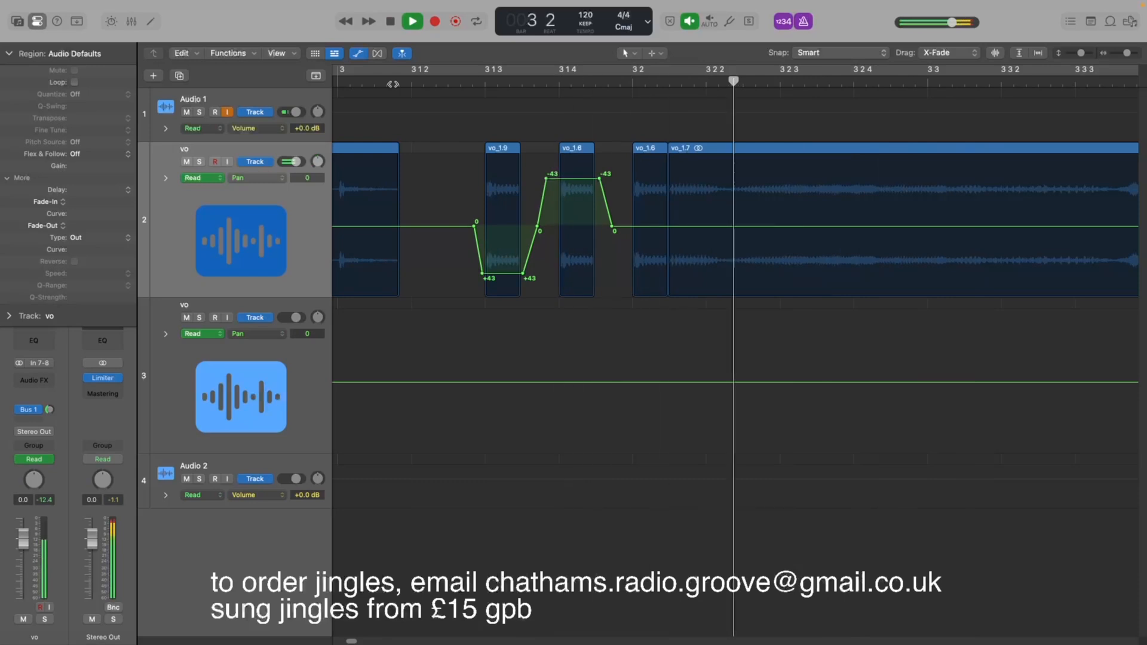
pyautogui.press('space')
# Reduce the pan automation to +28 on the first copied slice and -27 on the second.
pyautogui.moveTo(512, 277); pyautogui.dragTo(514, 257)
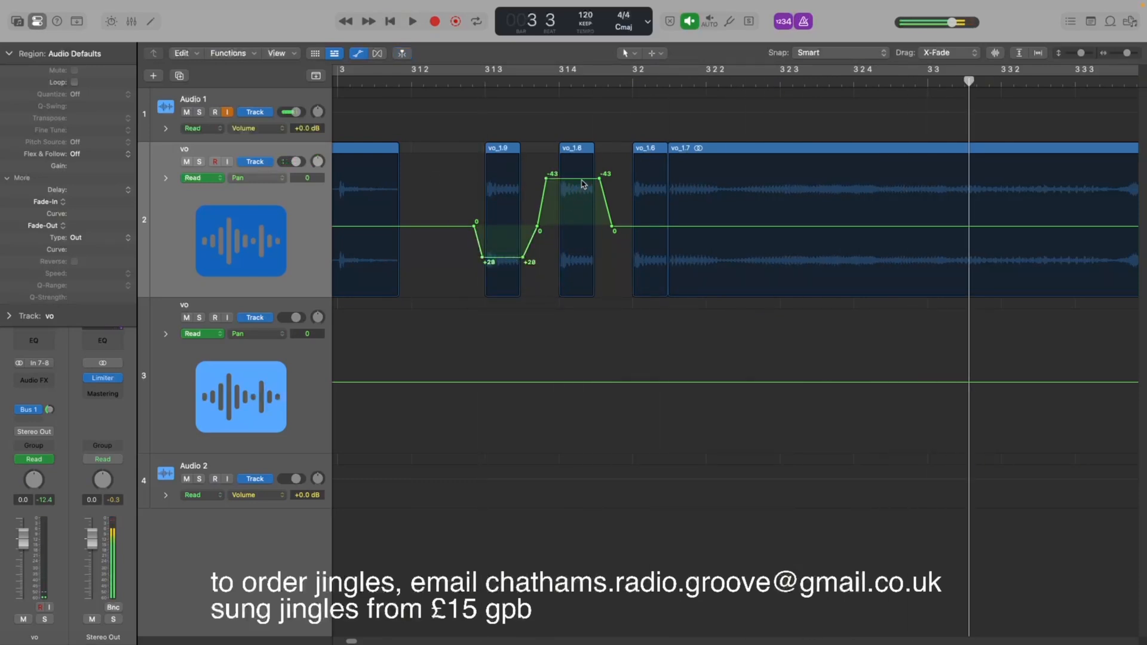
pyautogui.moveTo(583, 184); pyautogui.dragTo(581, 202)
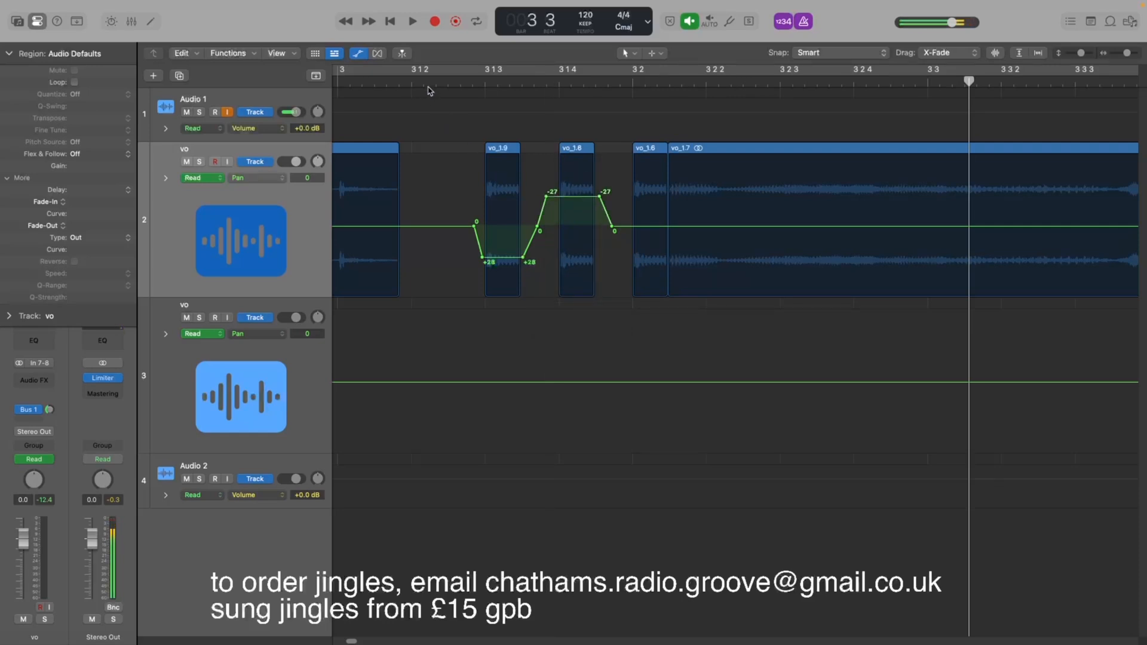
pyautogui.press('space')
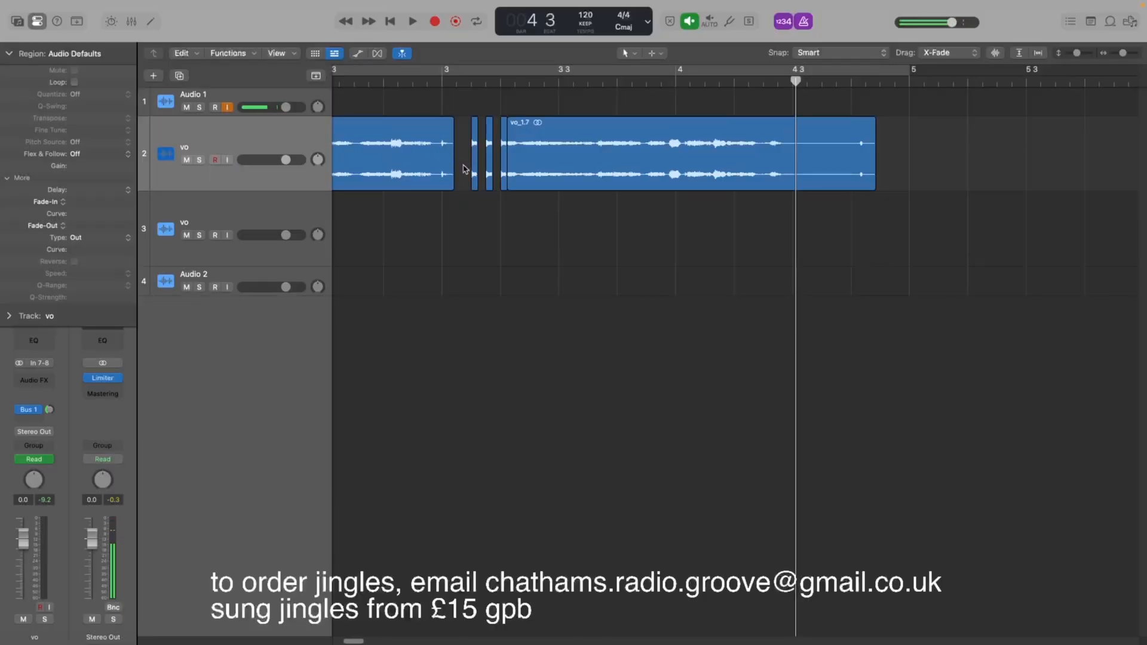
# Bounce the two panned slices in place to a new track, keeping the source regions.
pyautogui.moveTo(464, 169); pyautogui.dragTo(491, 188)
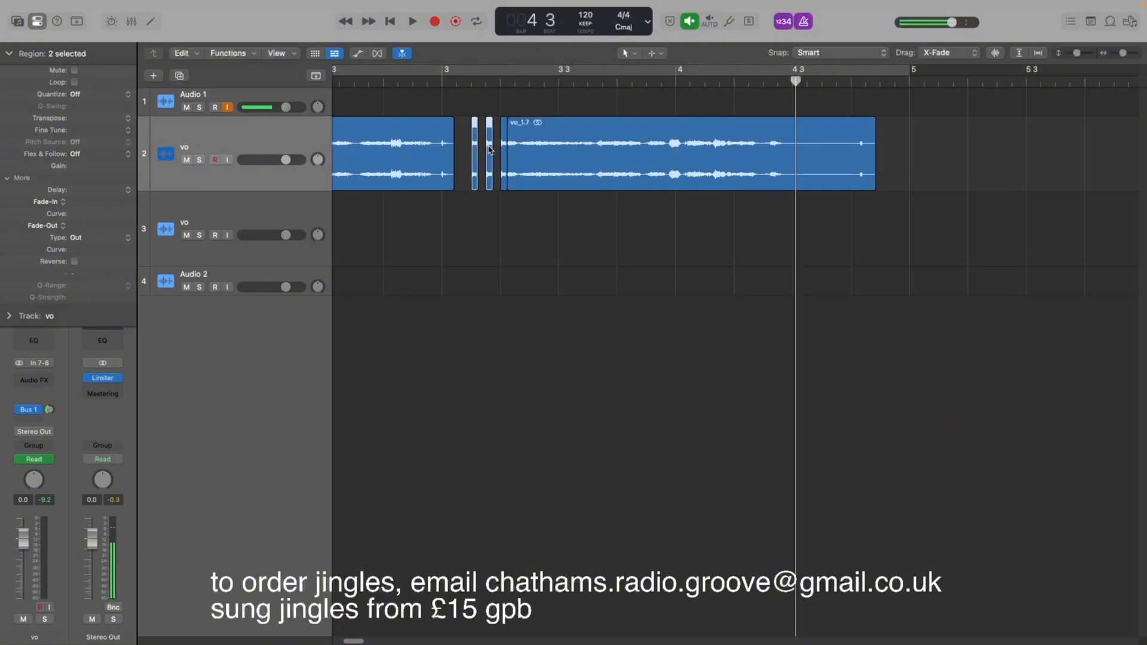
pyautogui.hotkey('ctrl', 'b')
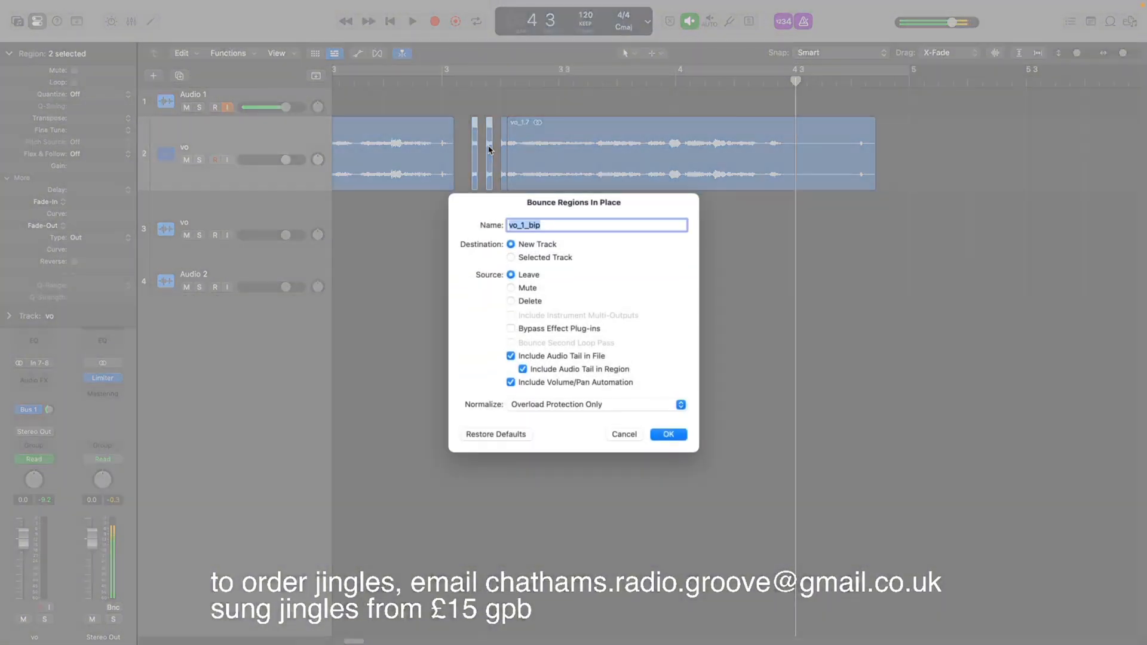
pyautogui.press('Return')
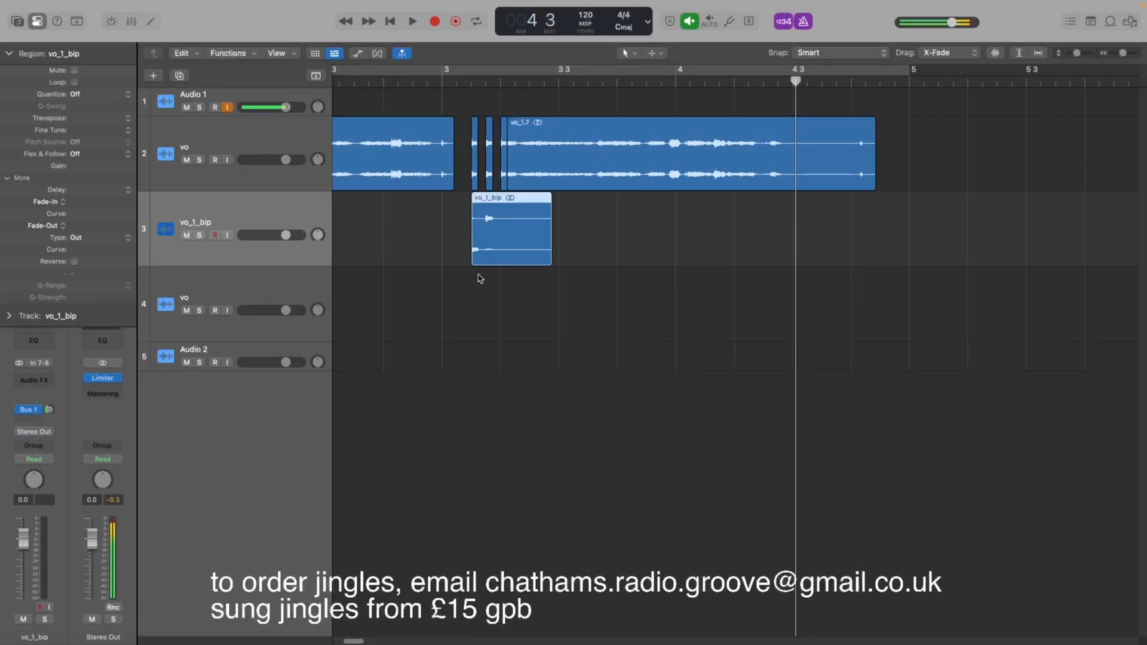
# Delete the two original panned slices from the vo track.
pyautogui.moveTo(466, 160); pyautogui.dragTo(493, 172)
pyautogui.press('Delete')
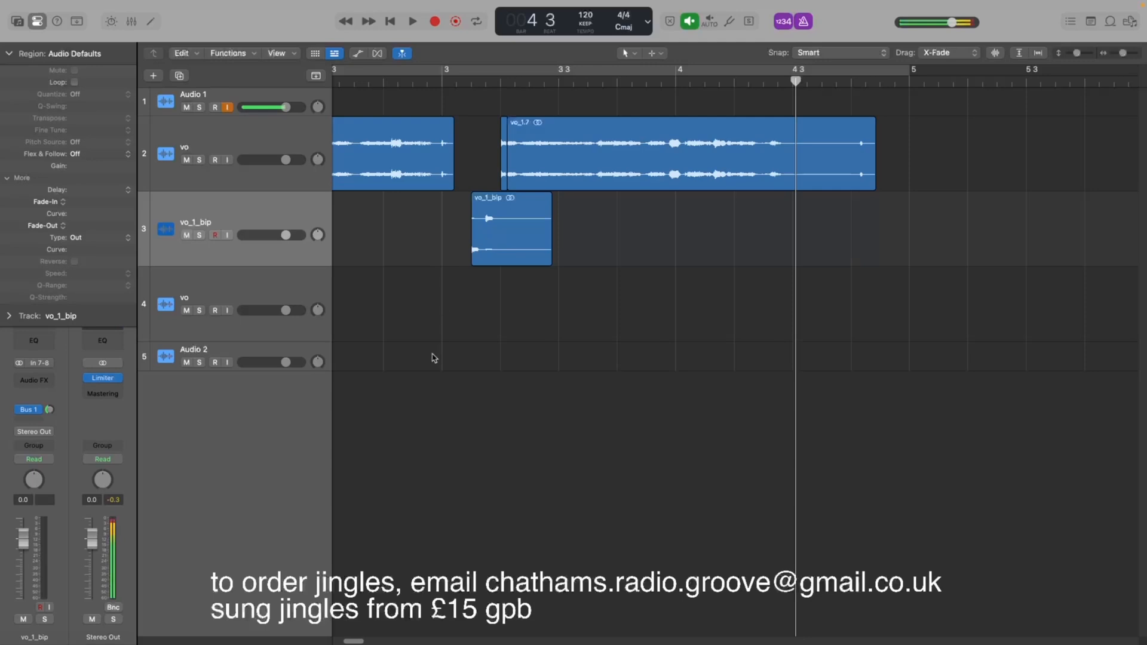
# Add a Channel EQ to the bounced vo_1_bip track with a steep low-cut filter removing the low and mid frequencies.
pyautogui.click(239, 218)
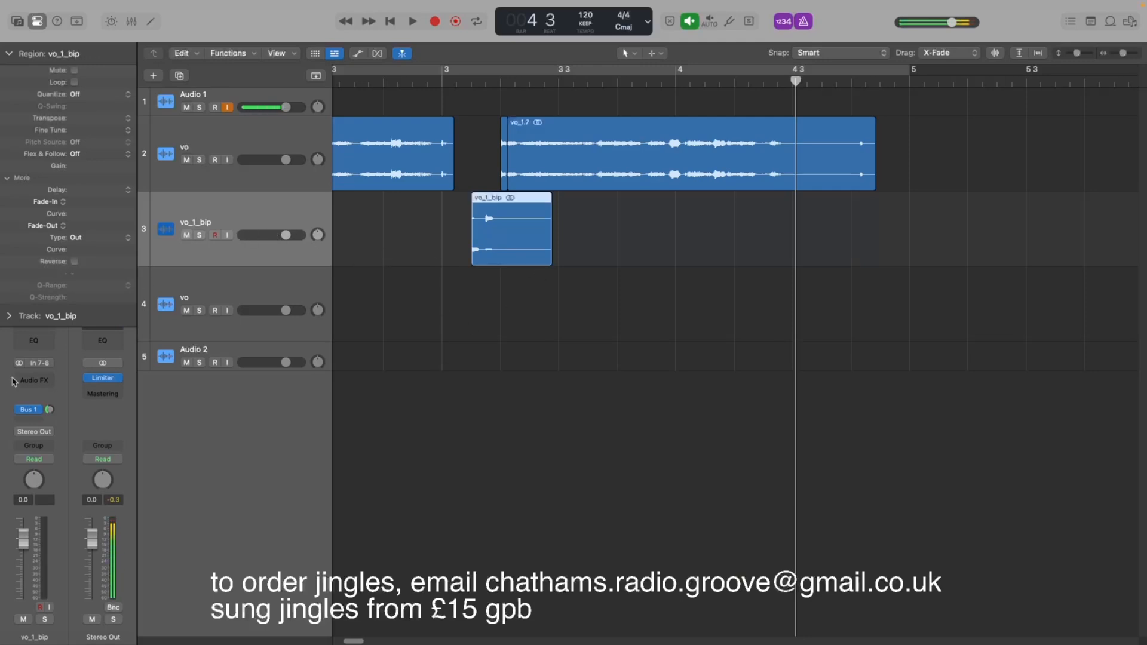
pyautogui.click(10, 54)
pyautogui.click(46, 334)
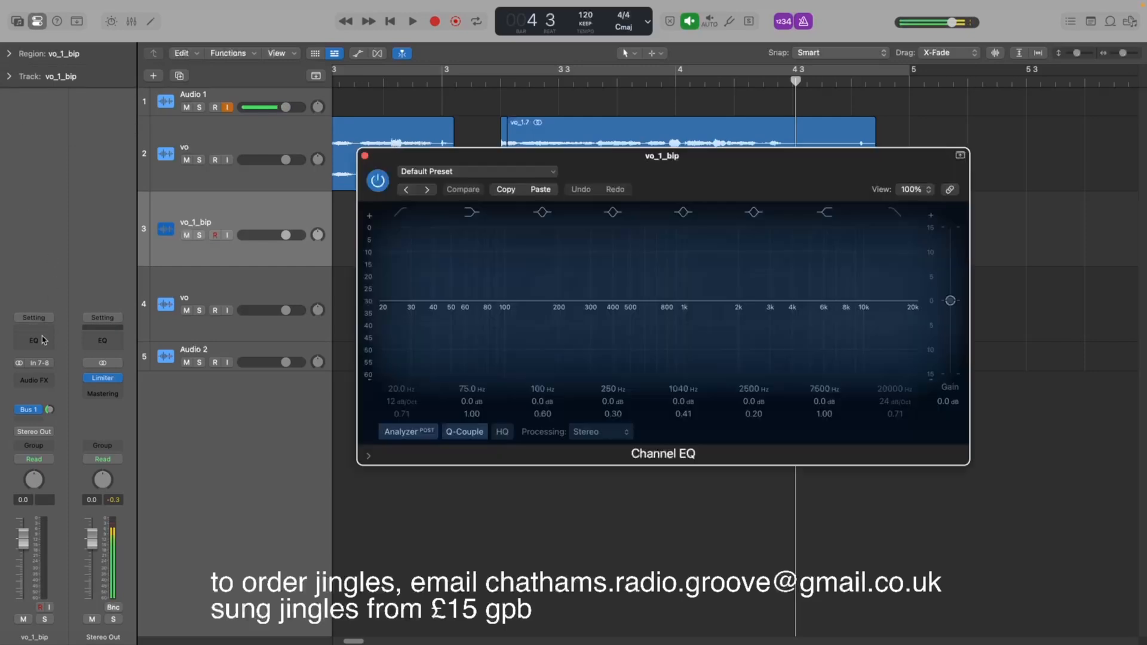
pyautogui.moveTo(502, 303); pyautogui.dragTo(653, 434)
pyautogui.moveTo(734, 169); pyautogui.dragTo(742, 386)
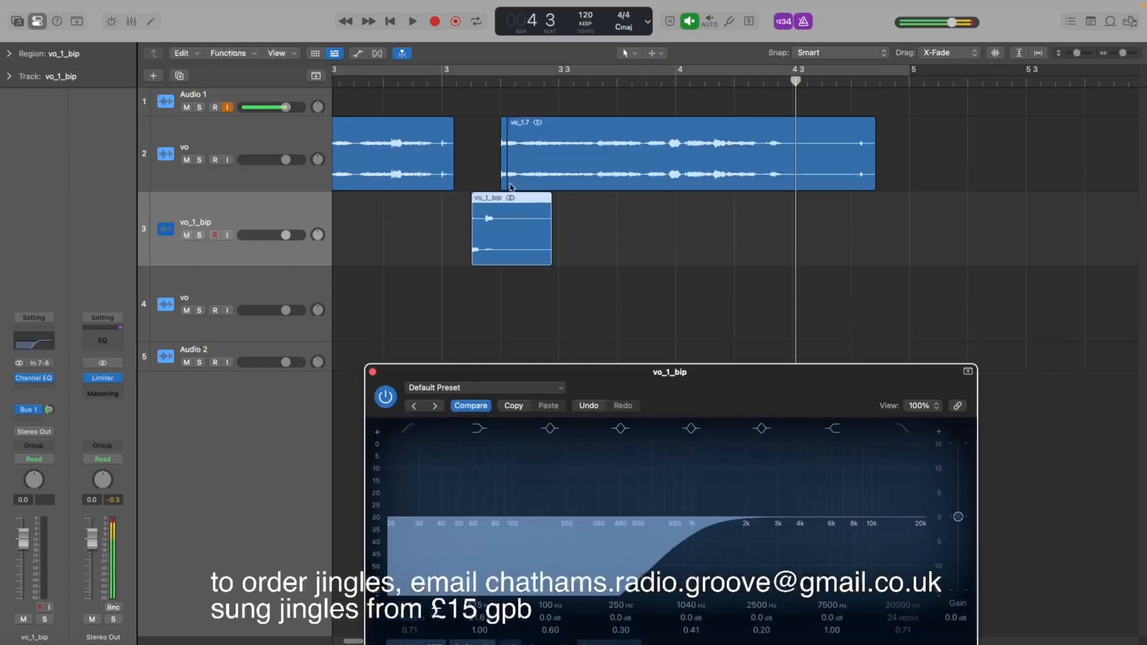
# Play back the bounced slices from around bar 3 and close the EQ window.
pyautogui.click(458, 90)
pyautogui.press('space')
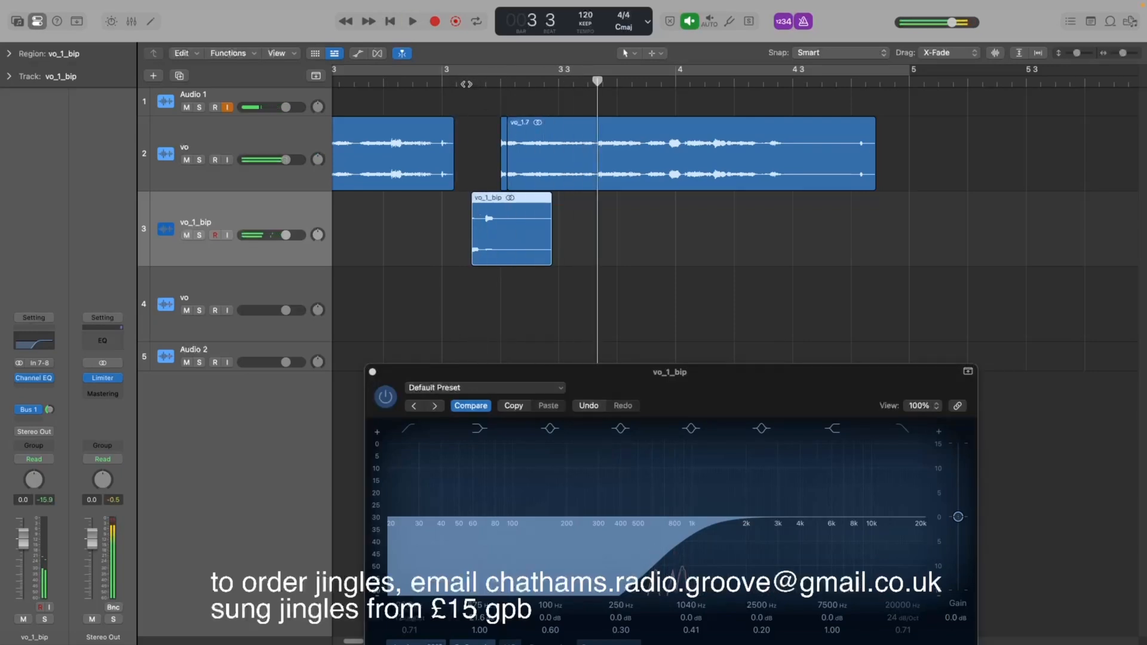
pyautogui.click(466, 83)
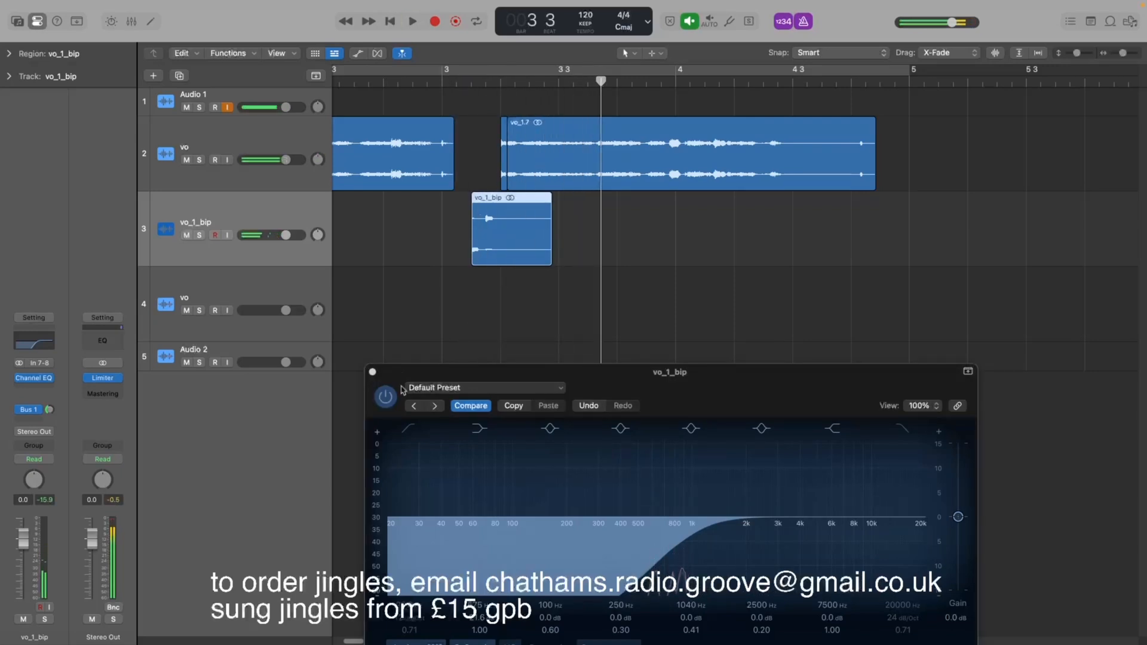
pyautogui.click(372, 373)
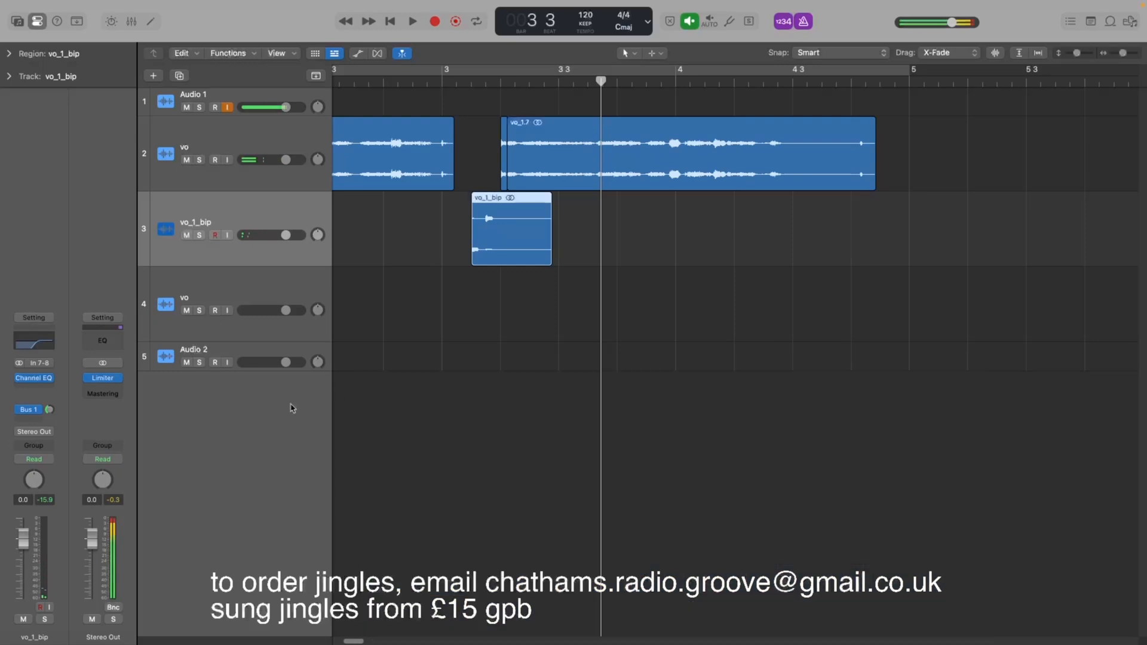
# Insert a stereo Supercharger GT plug-in on the bounced vo_1_bip track.
pyautogui.click(34, 392)
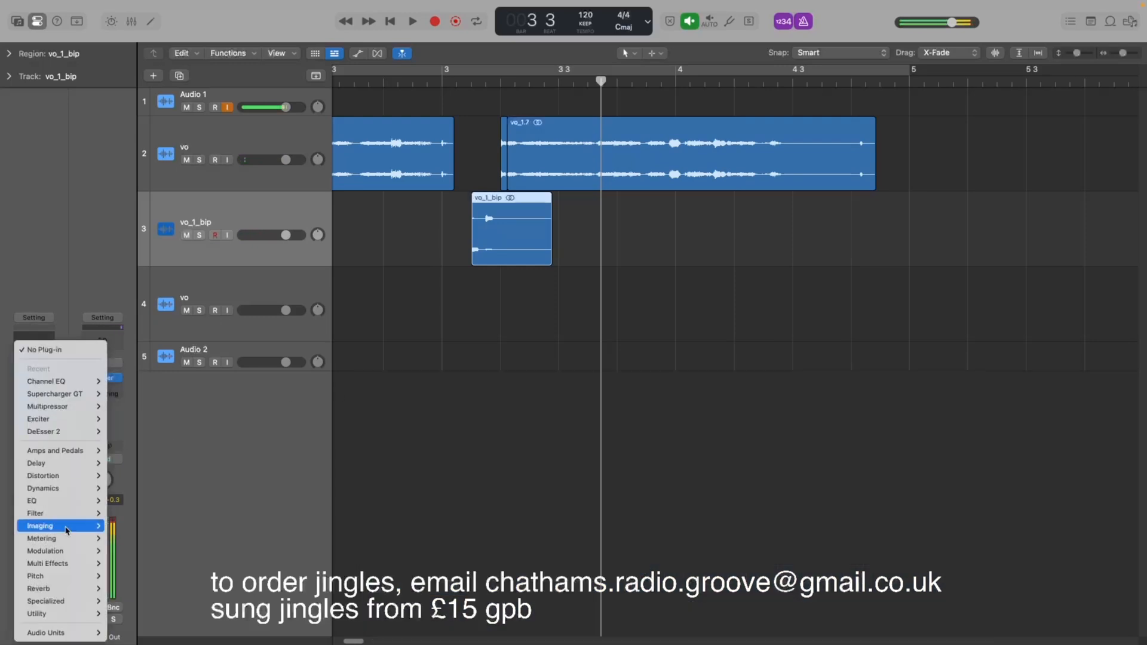
pyautogui.moveTo(64, 632)
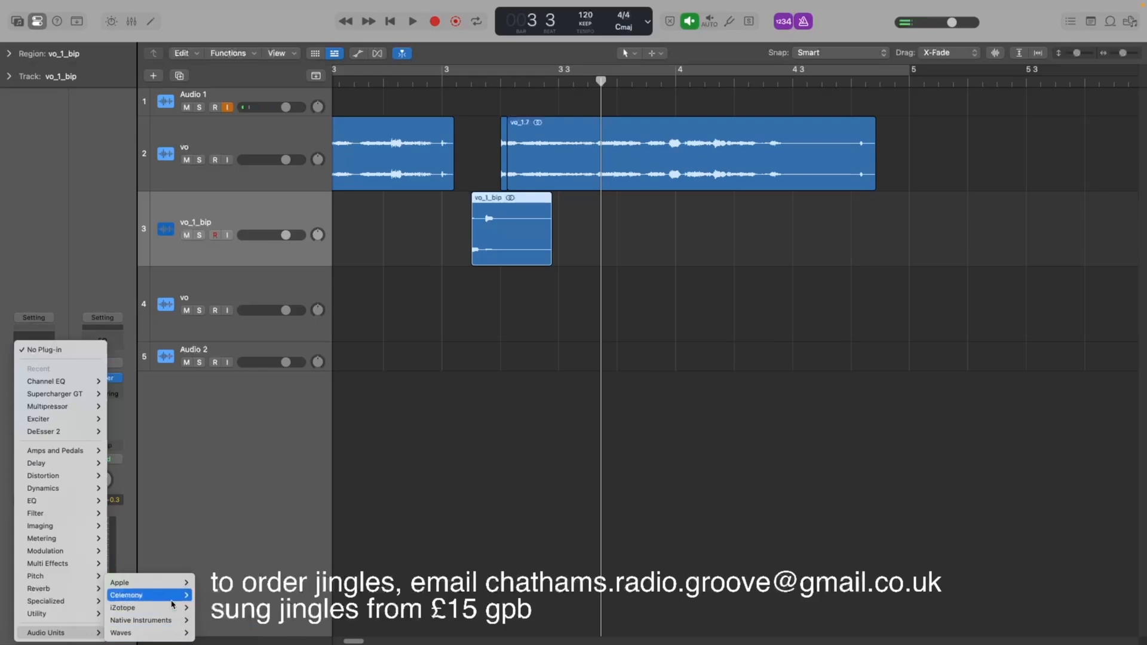
pyautogui.moveTo(173, 612)
pyautogui.moveTo(230, 620)
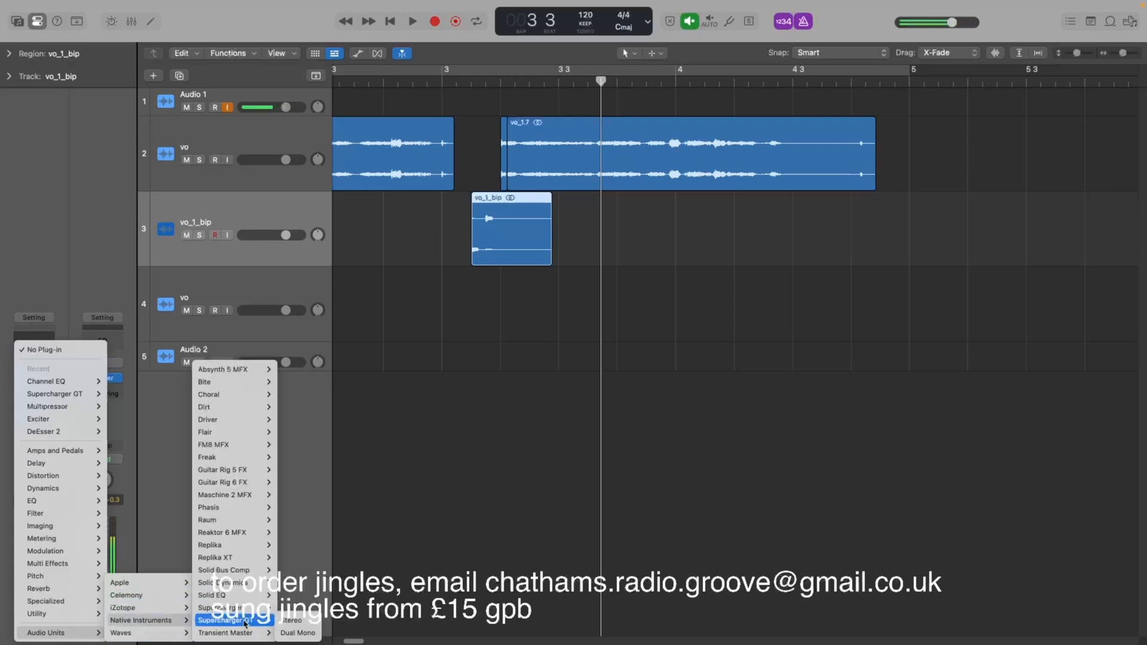
pyautogui.click(288, 621)
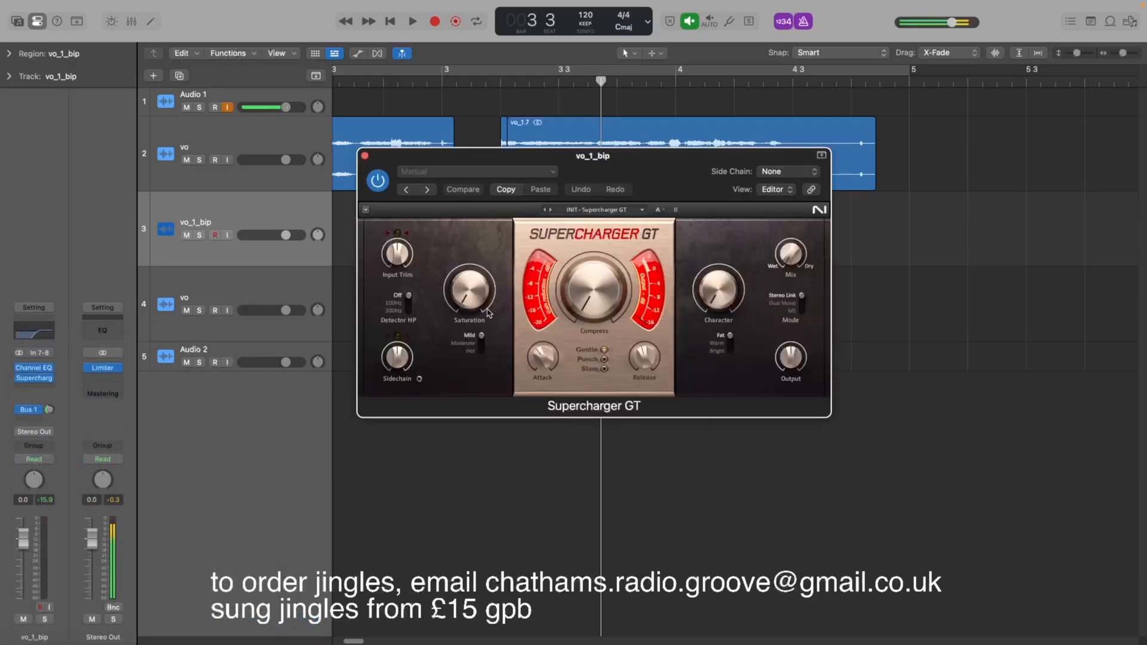
# Set Supercharger GT's Saturation to 7.90 and Compress to 5.40, auditioning the result during playback.
pyautogui.moveTo(457, 220); pyautogui.dragTo(455, 216)
pyautogui.press('space')
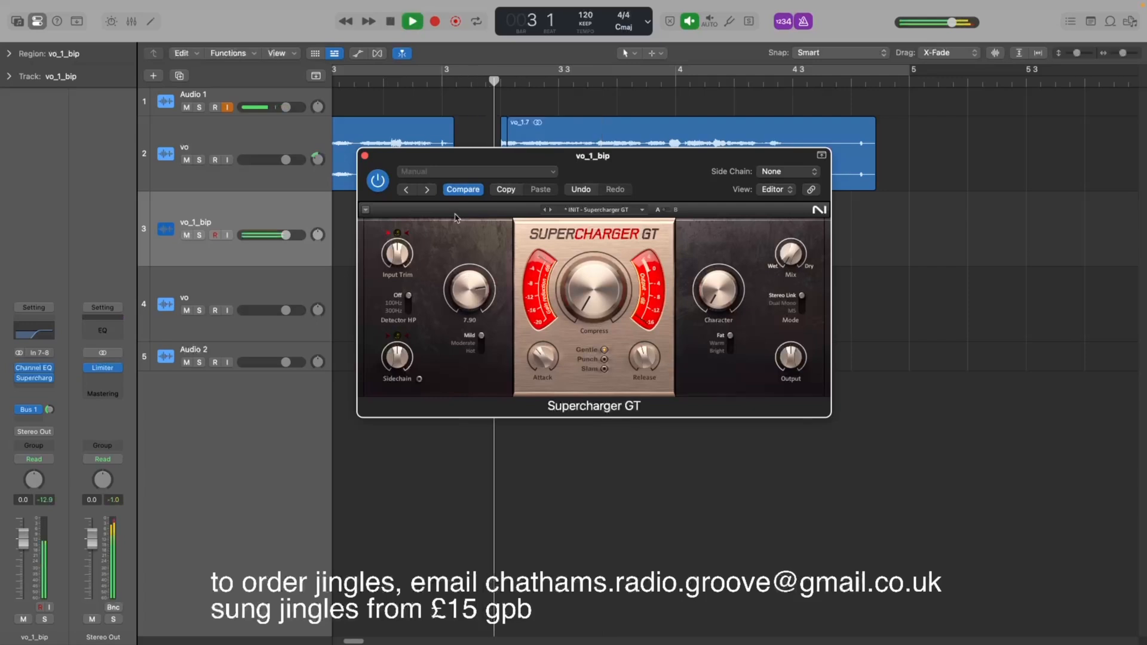
pyautogui.press('space')
pyautogui.moveTo(591, 291); pyautogui.dragTo(591, 259)
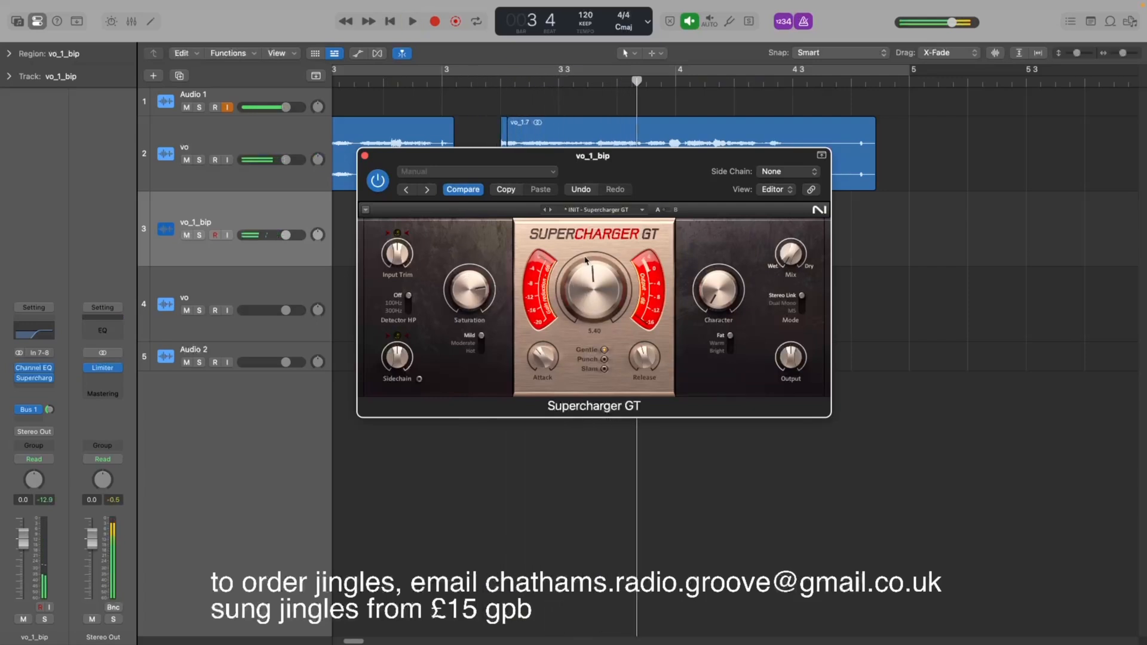
pyautogui.press('space')
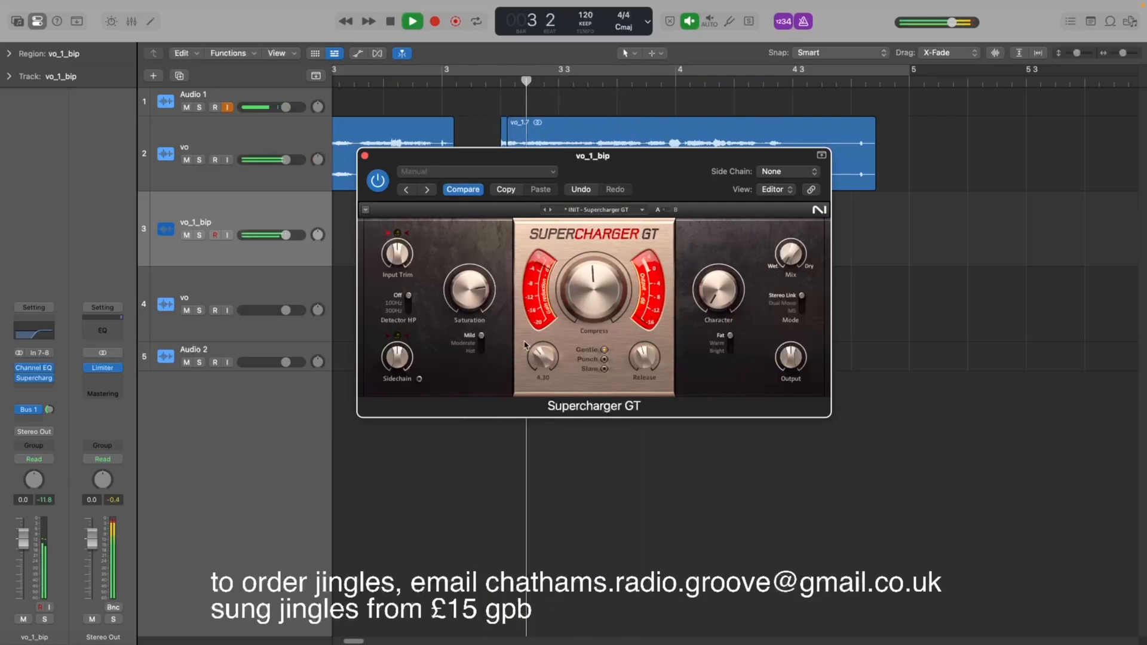
pyautogui.press('space')
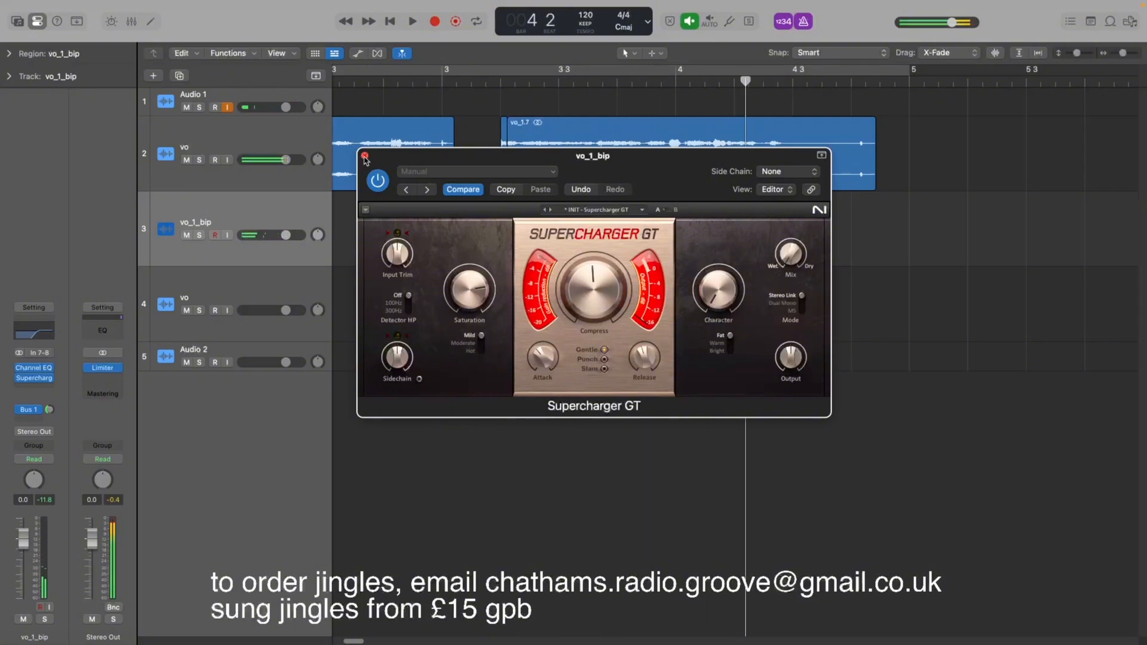
# Close the plug-in window and play back the bounced slices.
pyautogui.click(364, 155)
pyautogui.press('space')
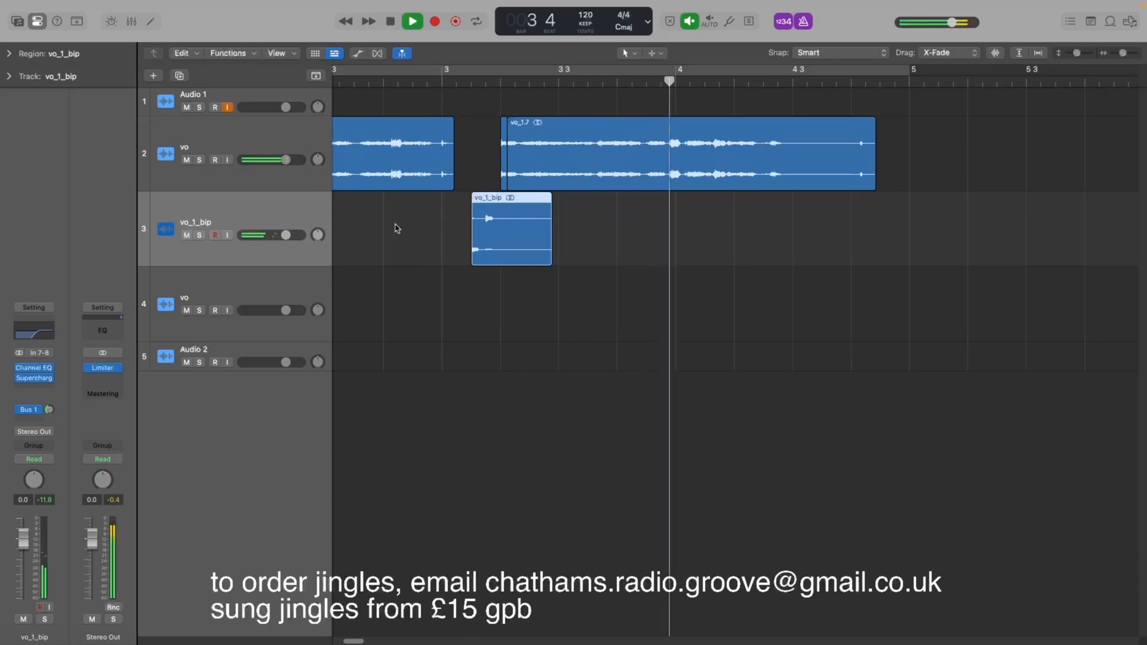
pyautogui.press('space')
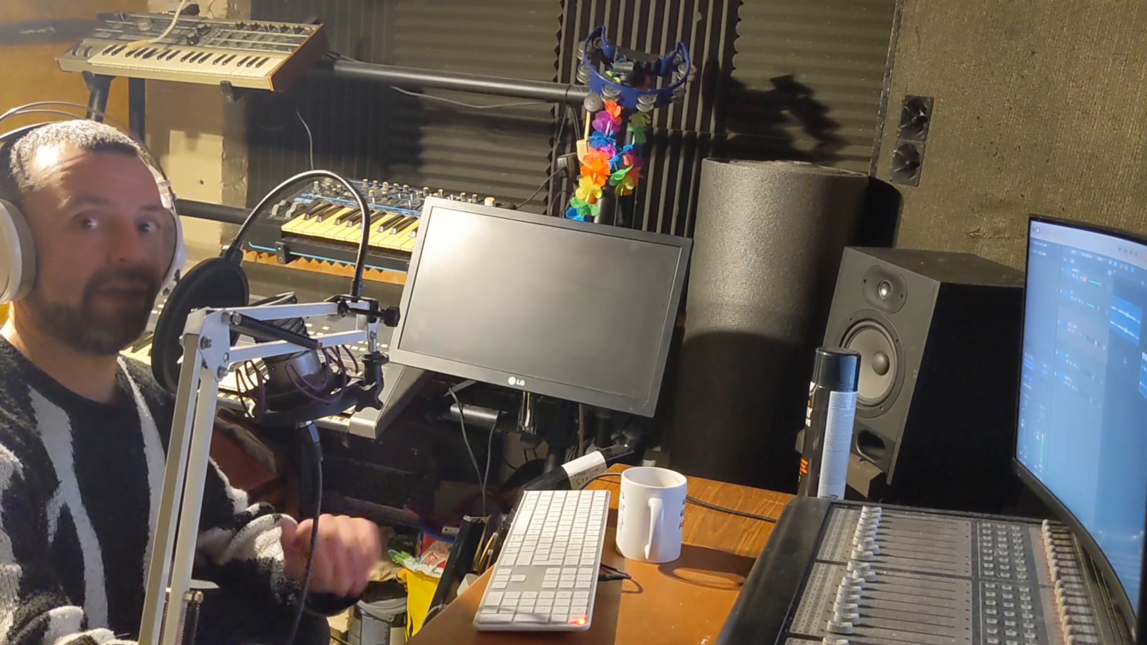